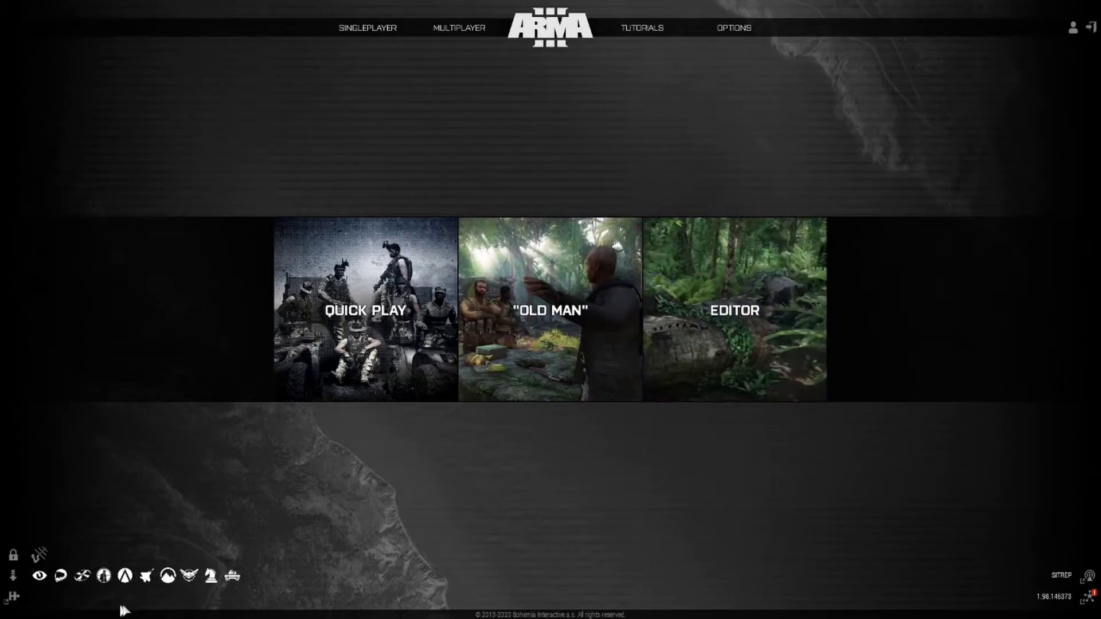
Step: Launch the Eden Editor and load the Tanoa map
left_click(743, 281)
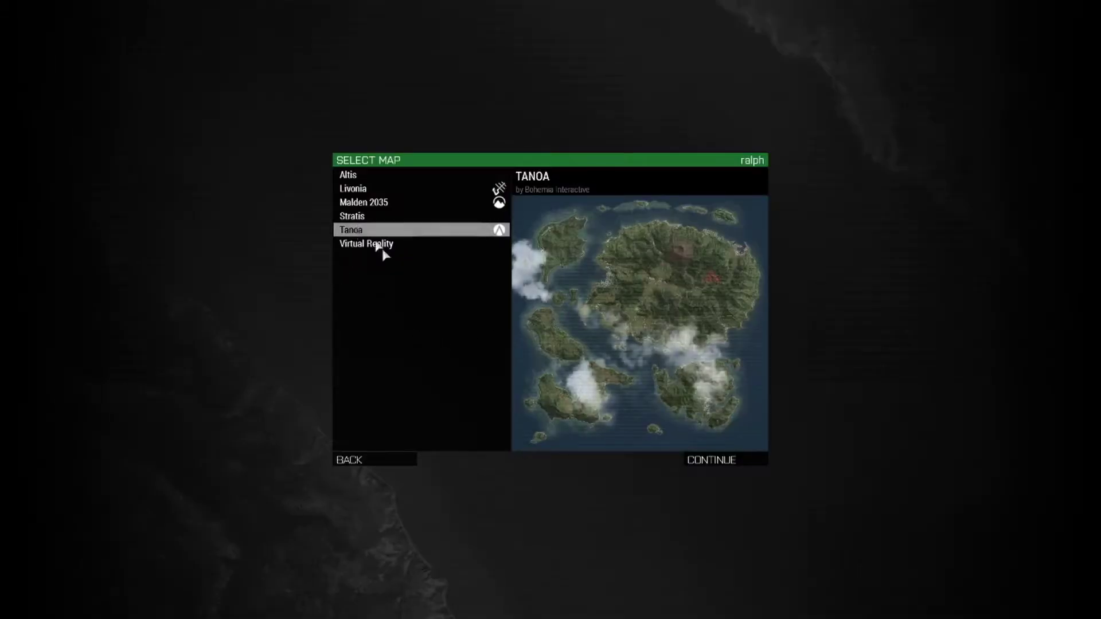
left_click(702, 459)
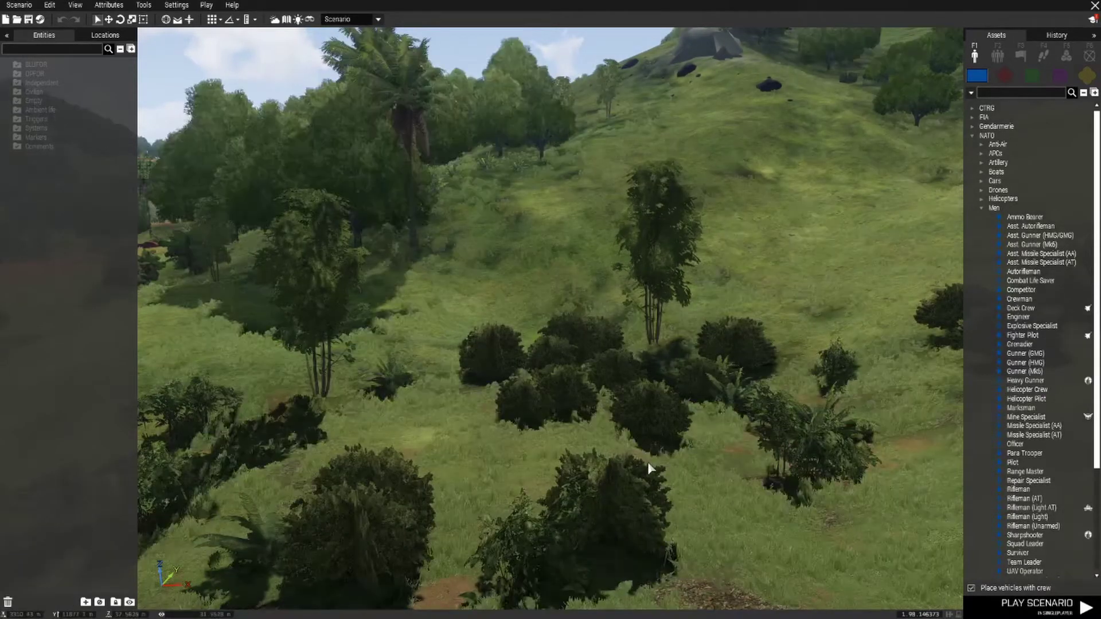
Step: Fly the camera over Tanoa's fields, hills and coast, then switch to the 2D island map
key("s")
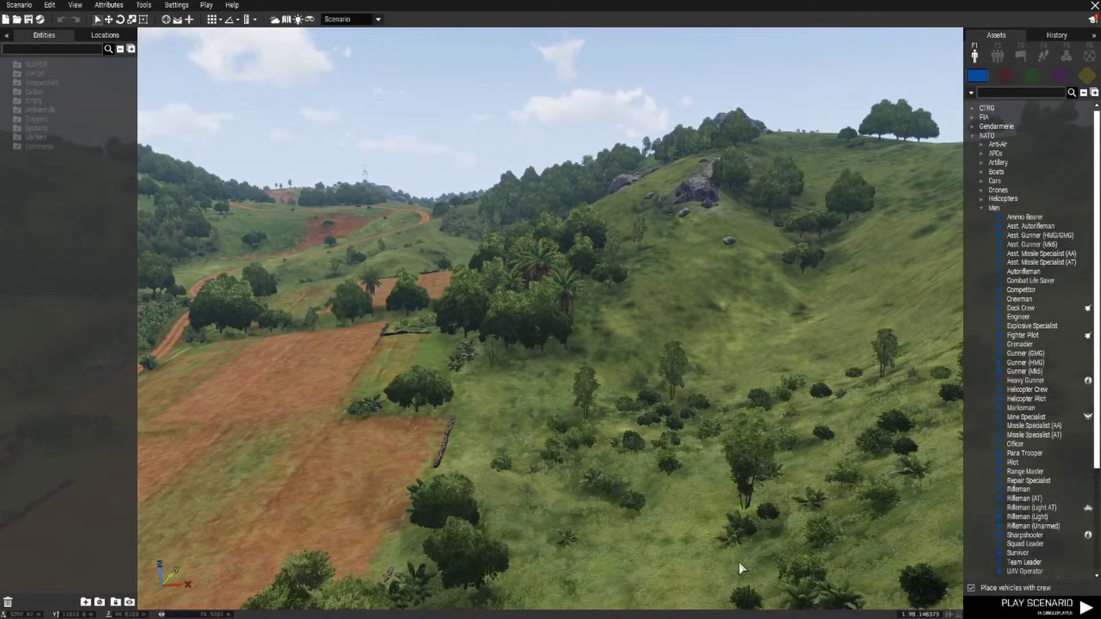
scroll(586, 446, "up", 5)
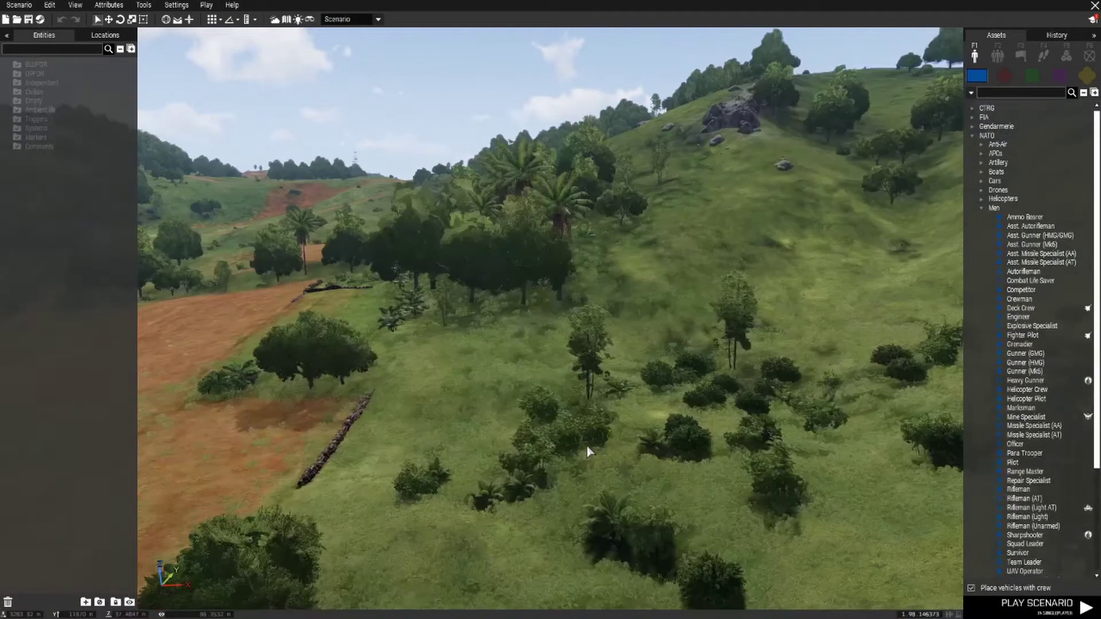
scroll(655, 432, "down", 5)
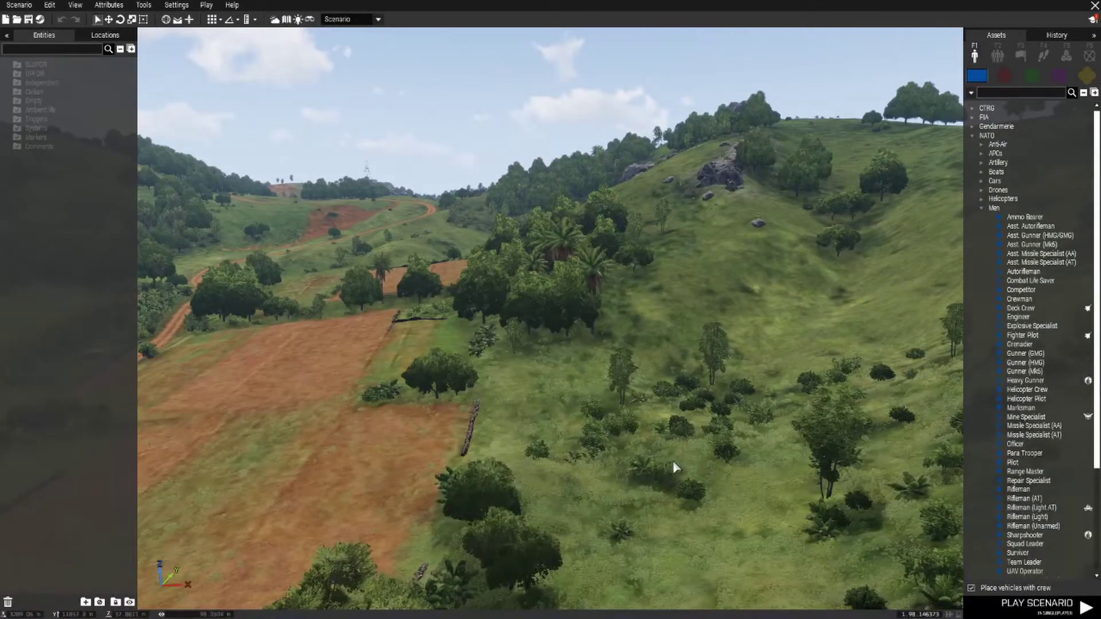
key("a")
key("s")
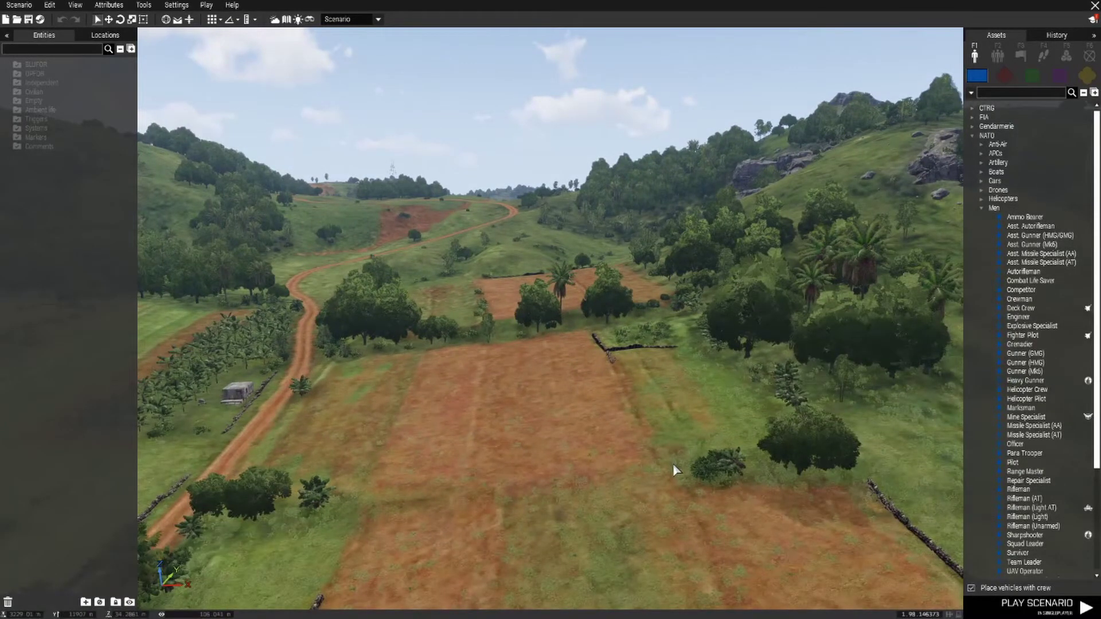
key("w")
scroll(673, 453, "down", 10)
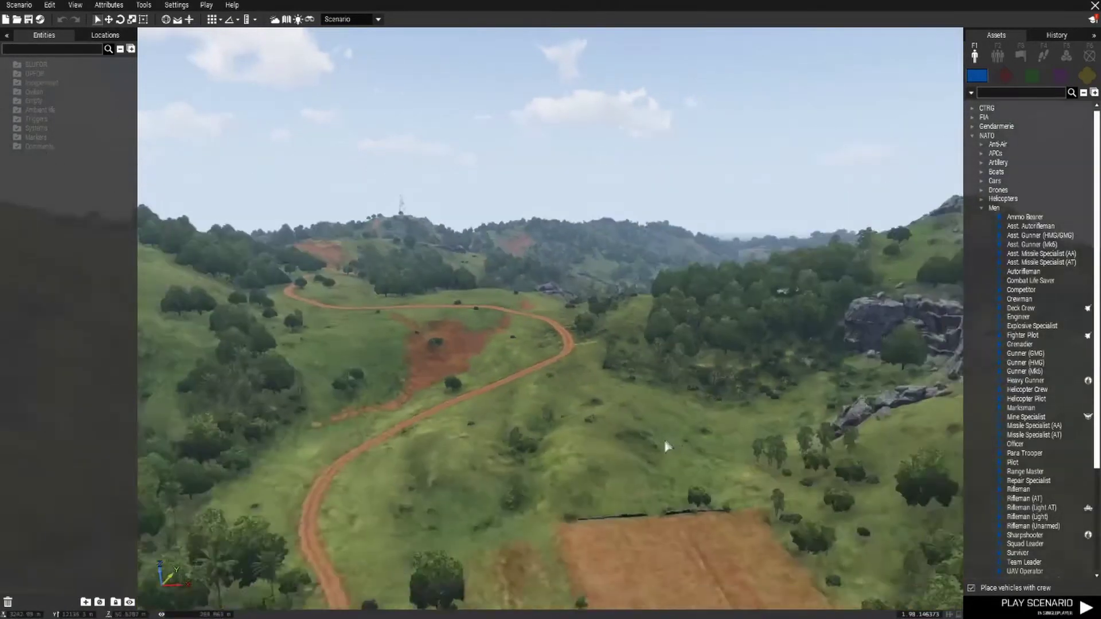
key("w")
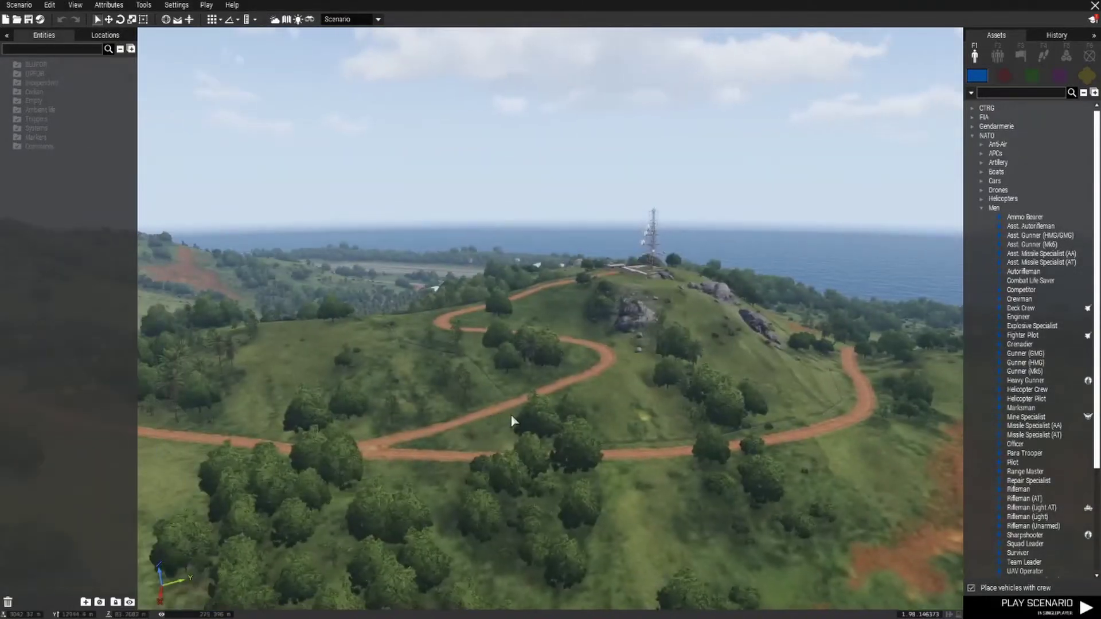
key("m")
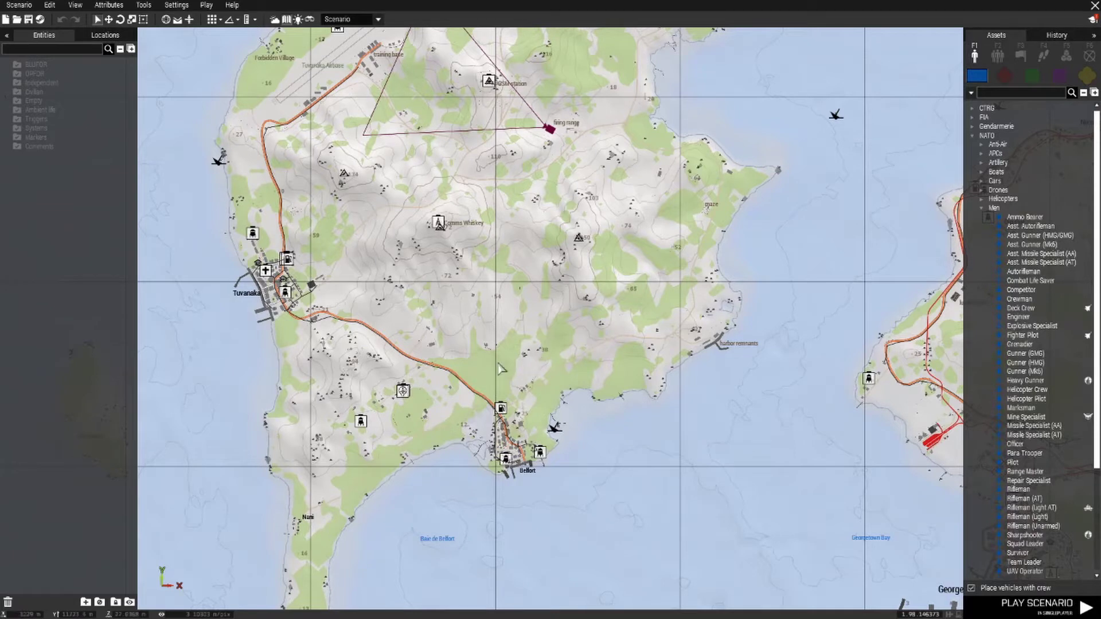
Step: Centre the camera on Belfort from the 2D map and return to 3D view
double_click(527, 312)
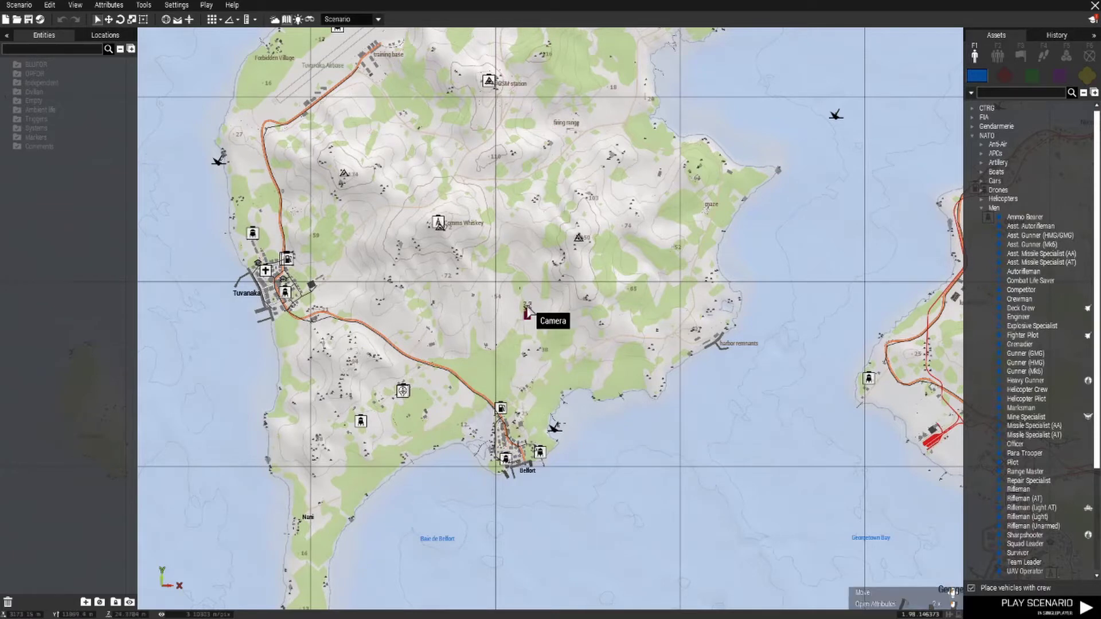
double_click(387, 312)
double_click(349, 298)
double_click(528, 292)
double_click(515, 457)
key("m")
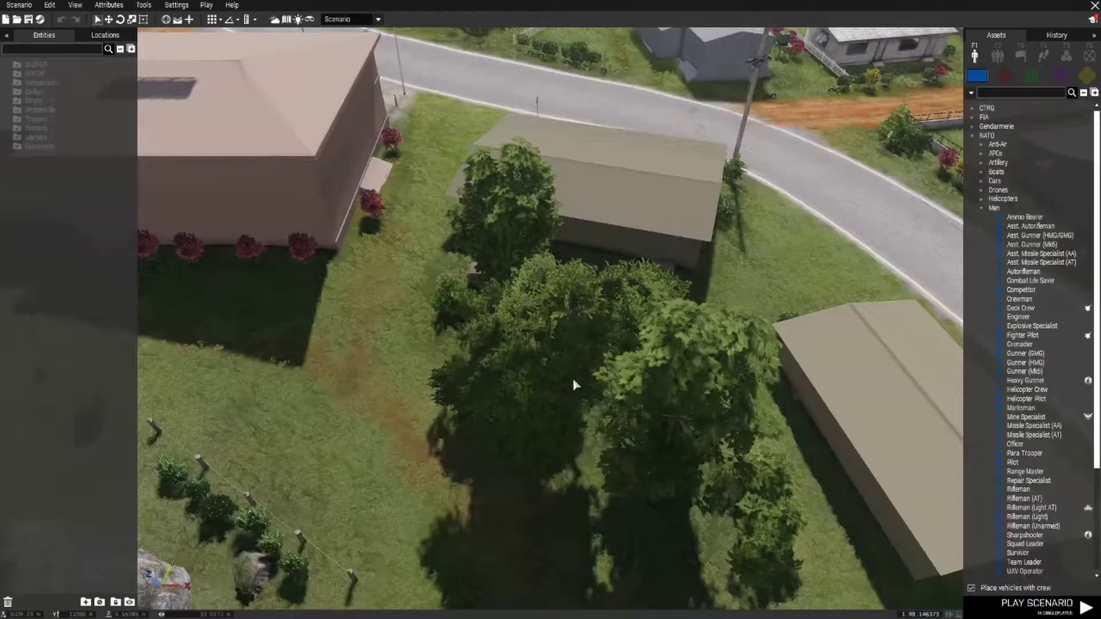
Step: Look around Belfort's harbour town and switch the asset list to OPFOR
mouse_move(590, 388)
right_mouse_down()
mouse_move(832, 294)
mouse_move(352, 270)
mouse_move(328, 306)
mouse_move(268, 307)
mouse_move(276, 327)
right_mouse_up()
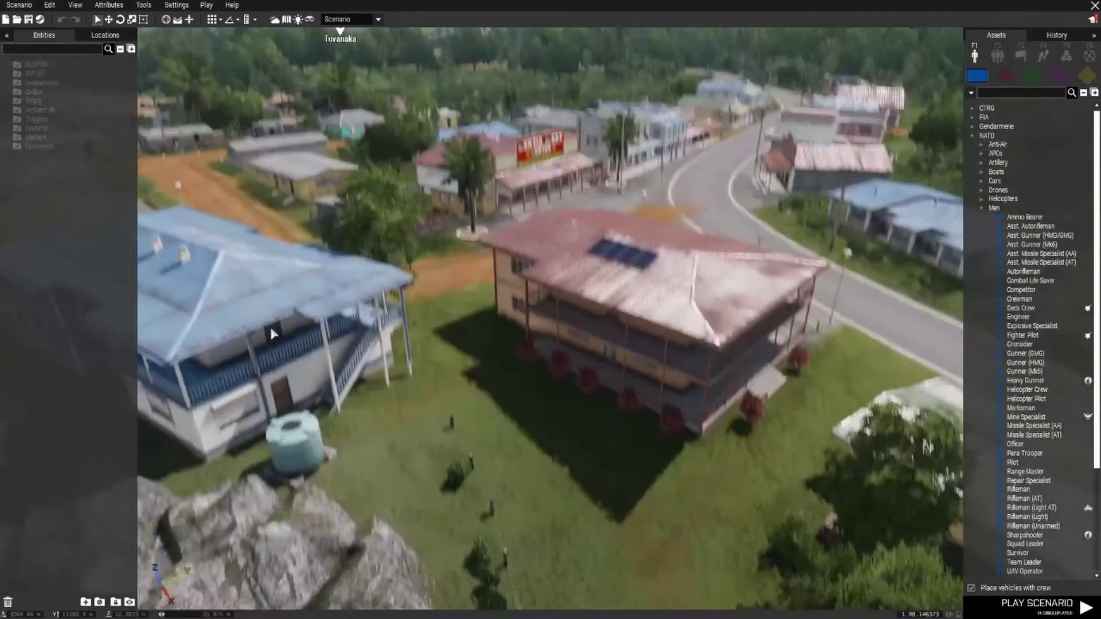
right_click_drag(597, 450, 509, 377)
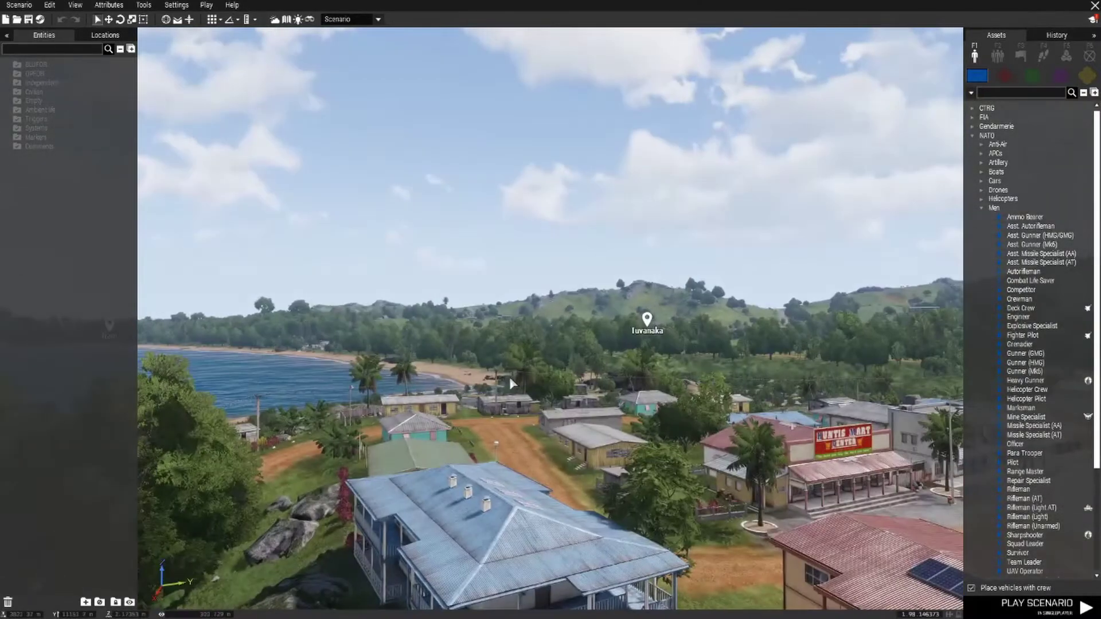
key("s")
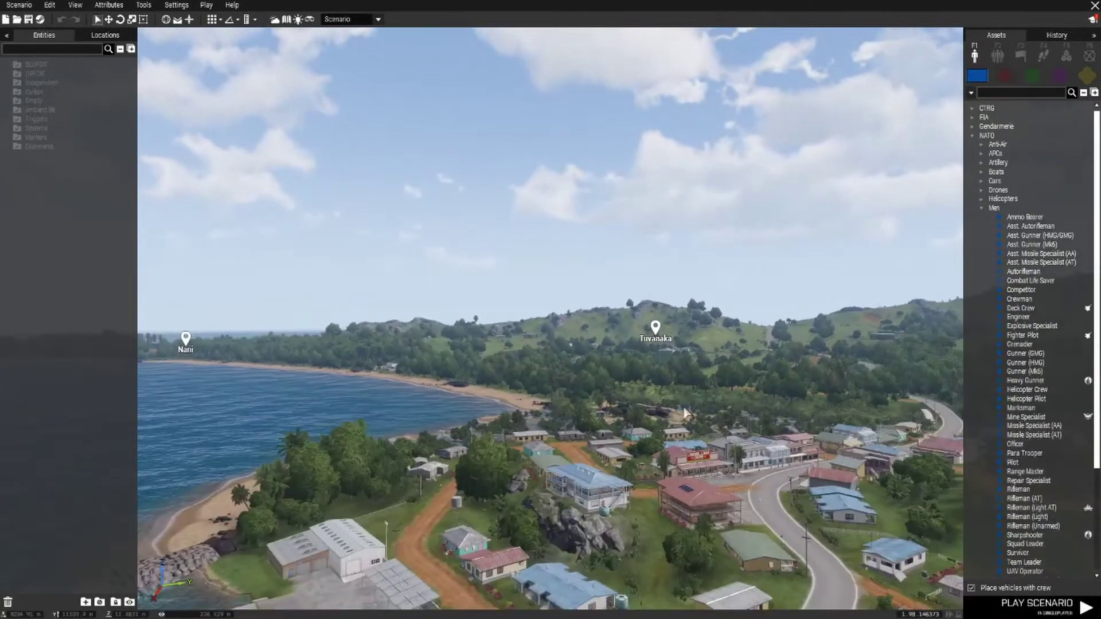
right_click_drag(685, 412, 710, 508)
key("a")
key("s")
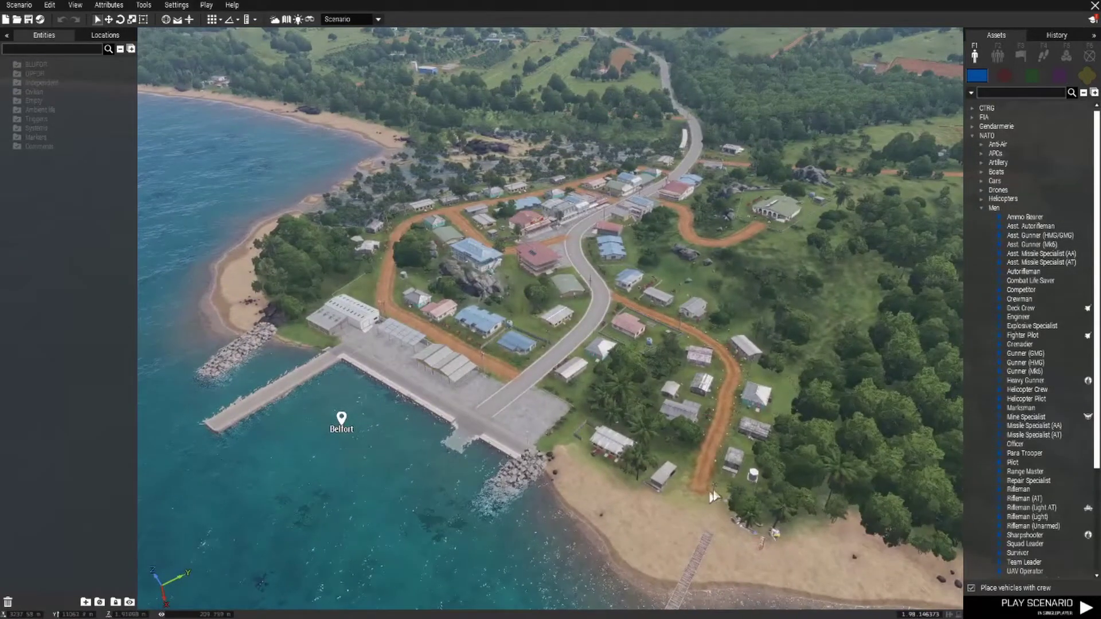
left_click(1001, 73)
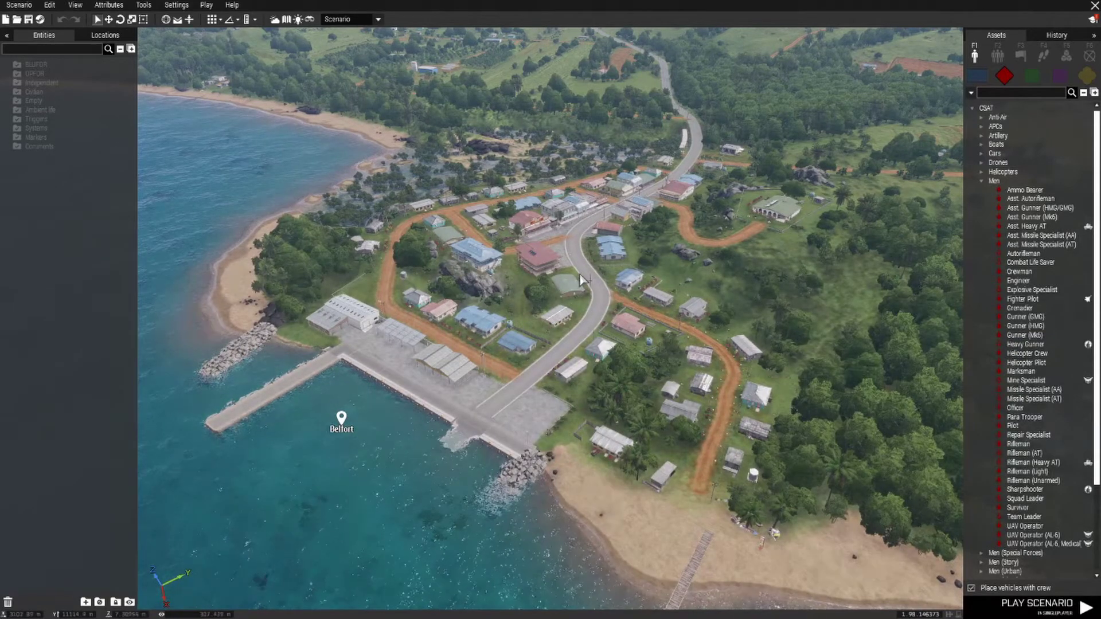
Step: Raise the camera to take in both Belfort and Tuvanaka
scroll(799, 401, "down", 3)
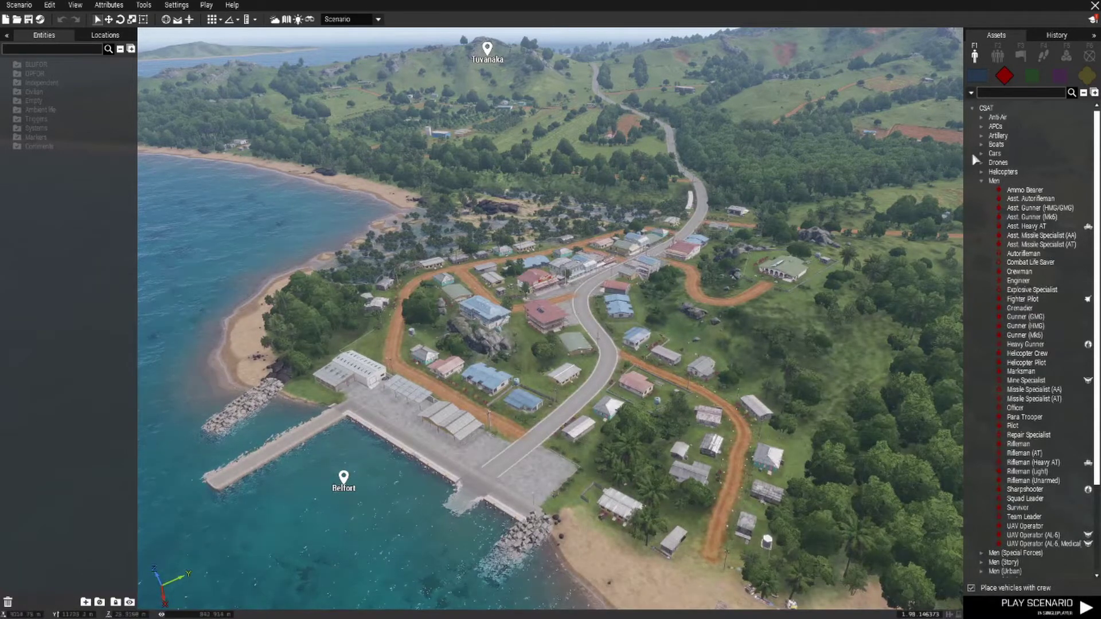
Step: Place a Zeus Game Master module east of Belfort and open its attributes
left_click(1068, 57)
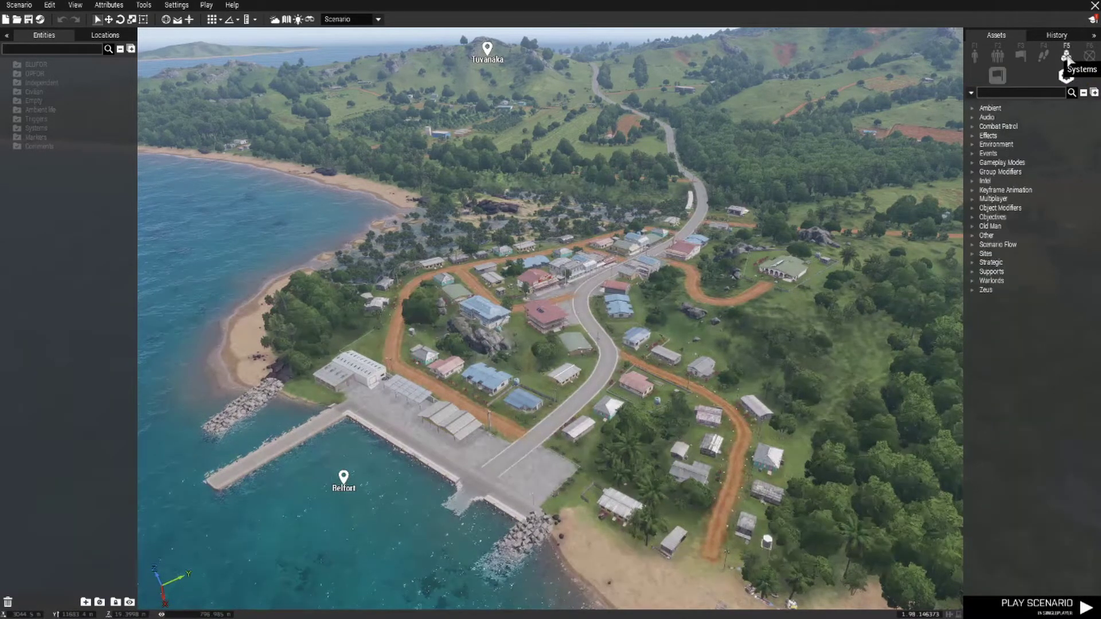
left_click(972, 291)
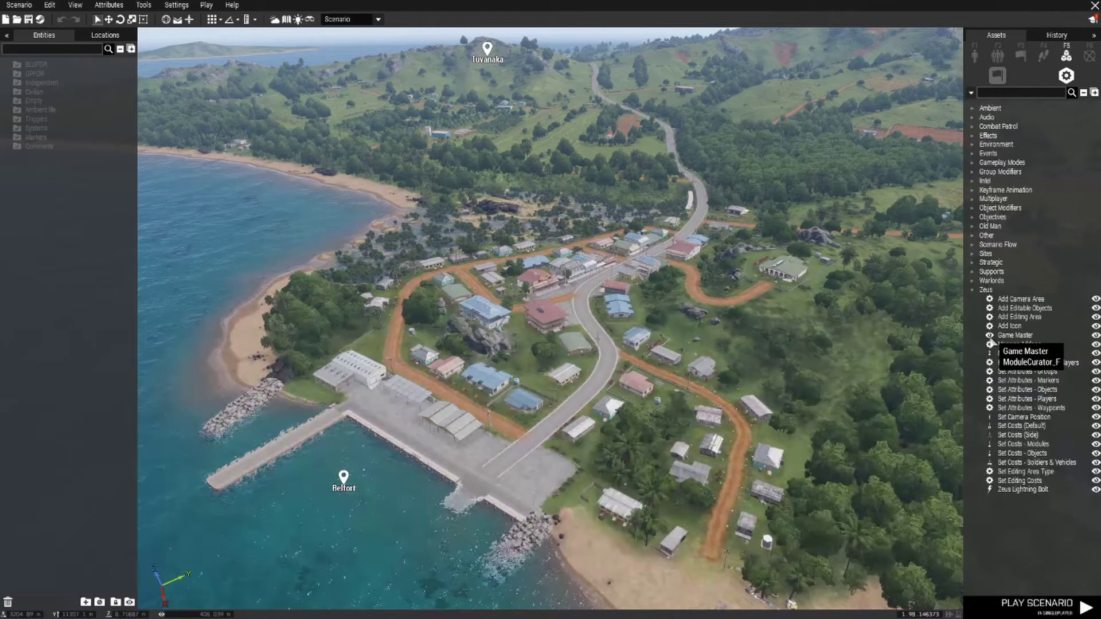
left_click(989, 337)
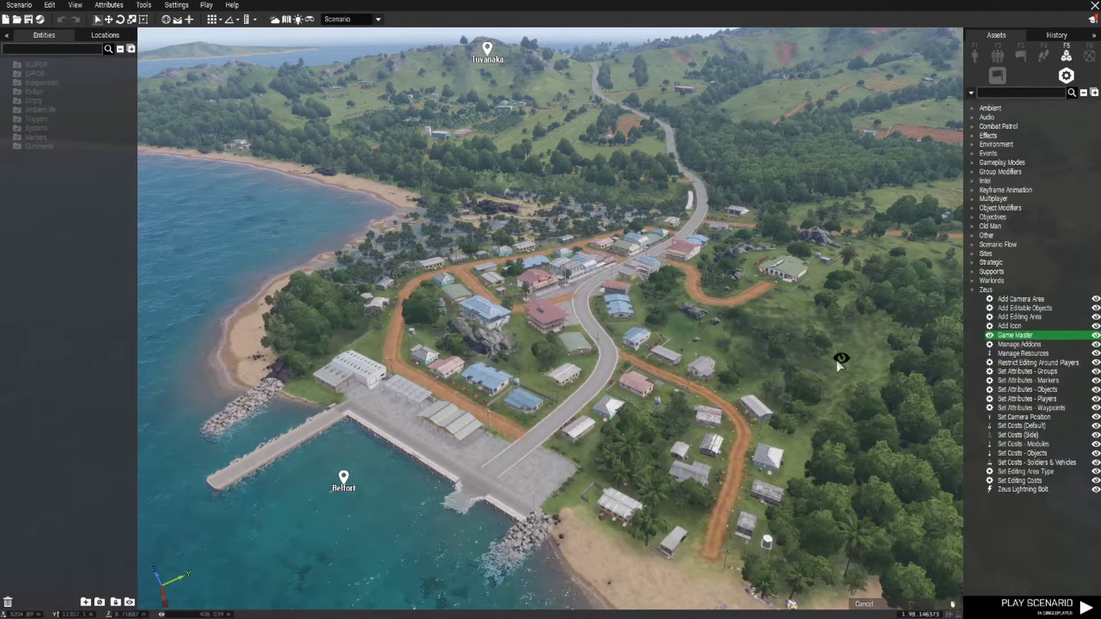
left_click(809, 390)
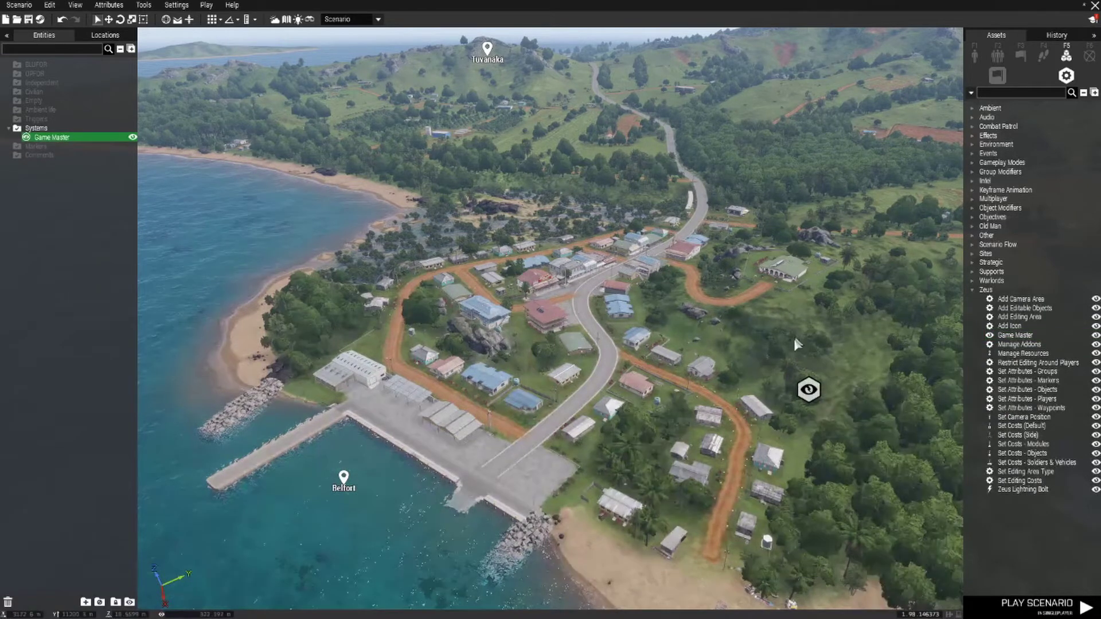
double_click(810, 390)
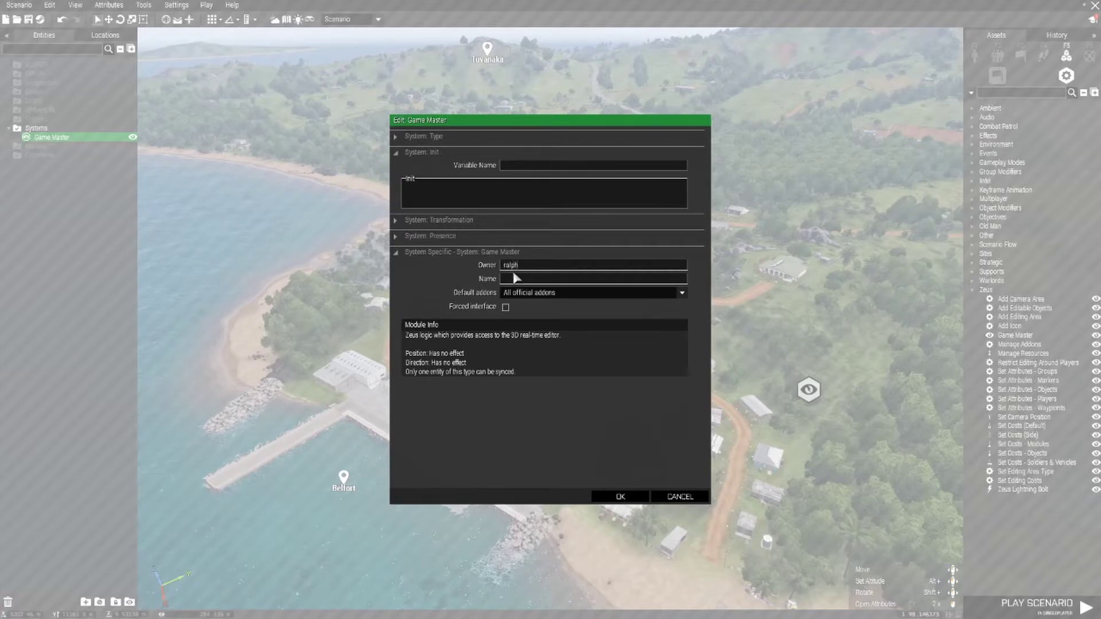
Step: Set Game Master default addons to 'All addons (including unofficial ones)' and confirm
left_click(682, 294)
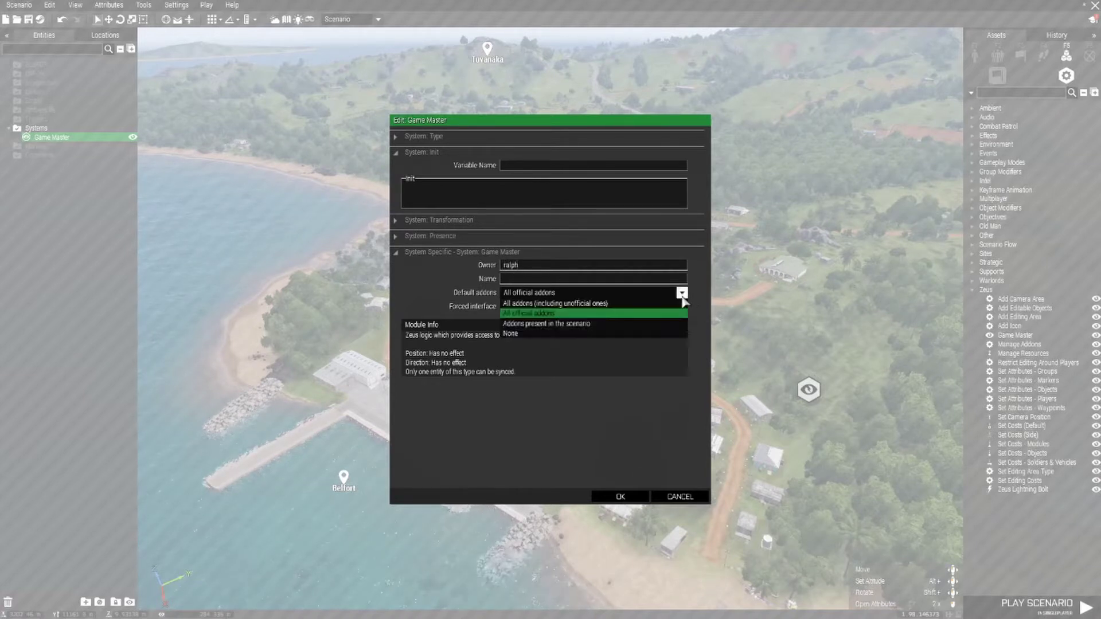
left_click(572, 306)
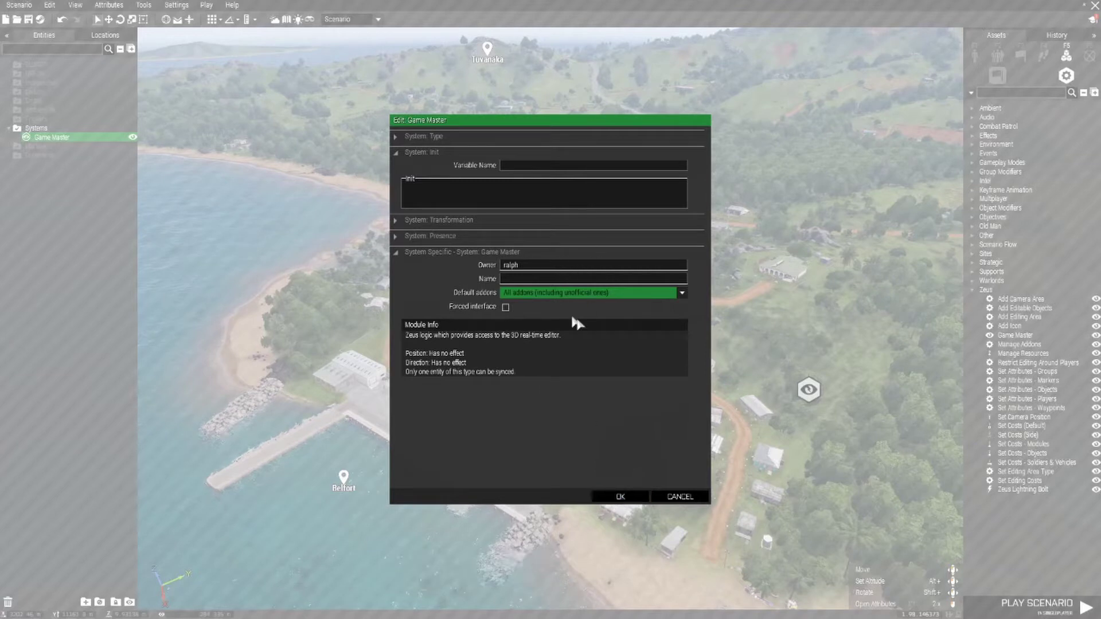
left_click(622, 499)
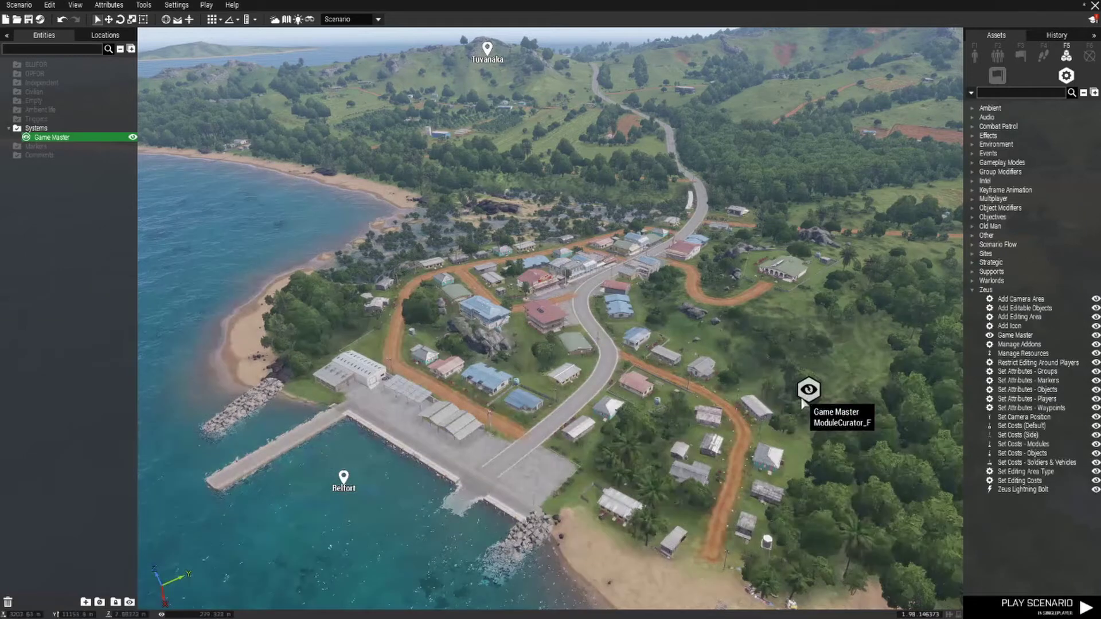
Step: Place a Multiplayer Respawn Position module in the fields east of the village
left_click(973, 201)
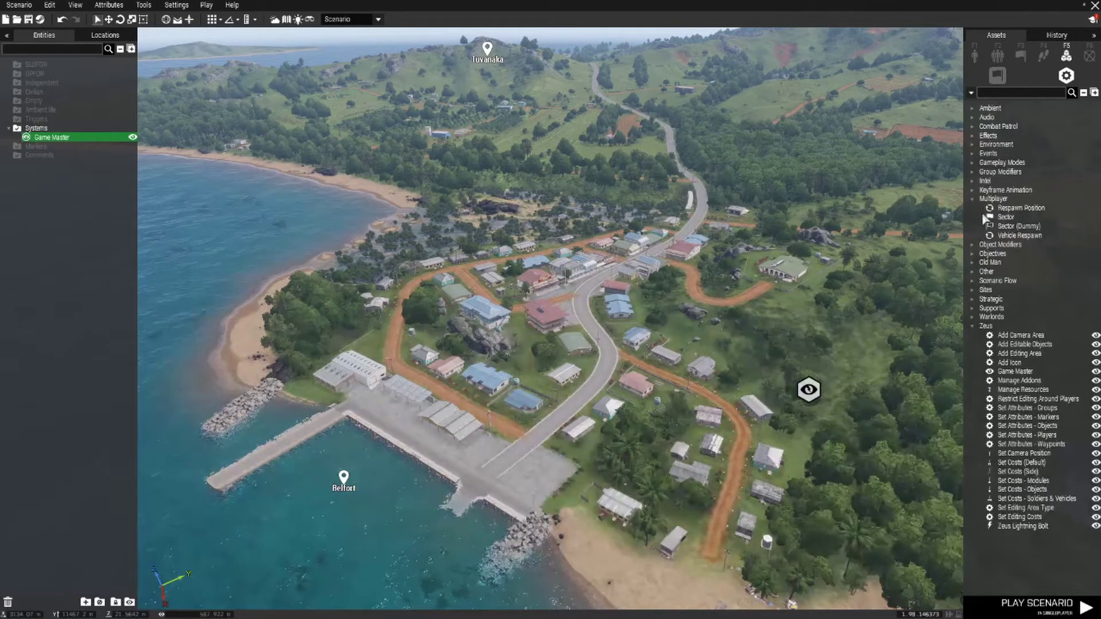
left_click(995, 209)
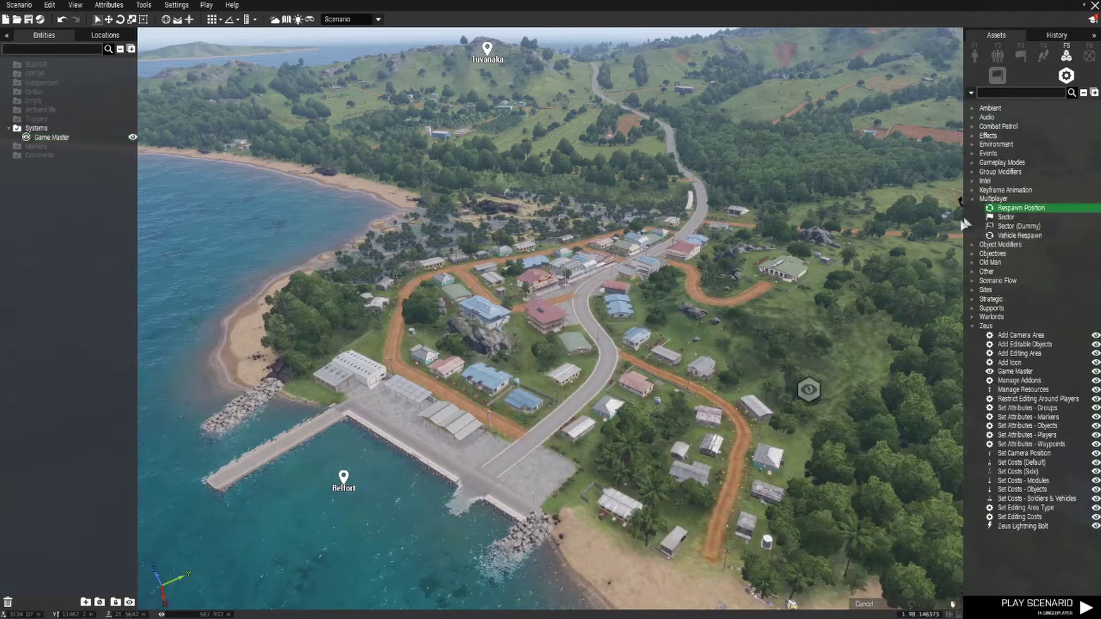
left_click(851, 376)
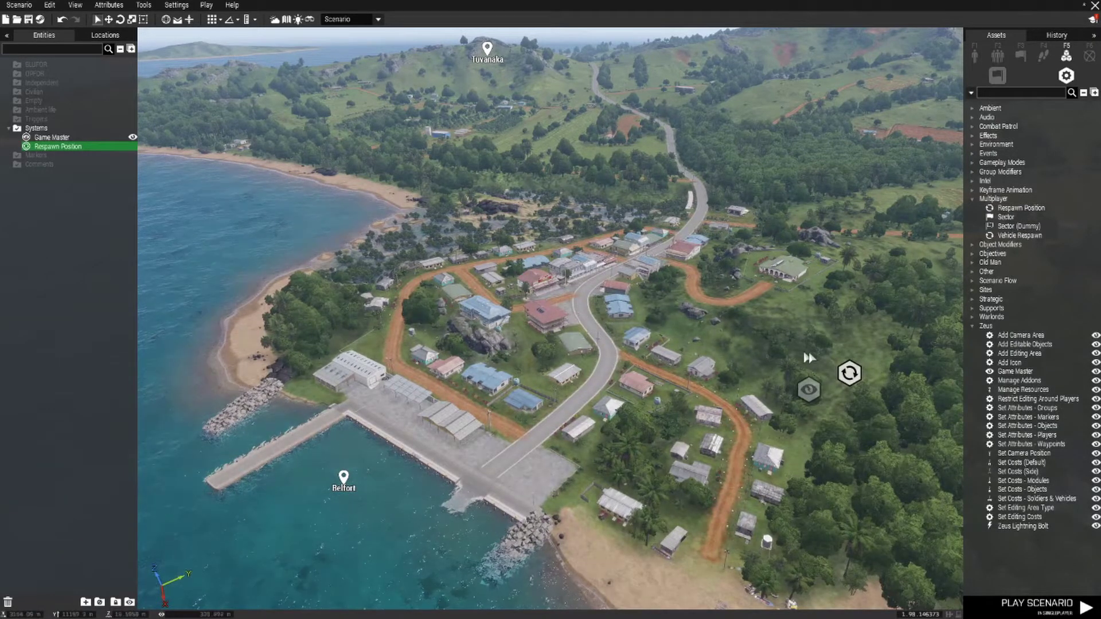
Step: Make the Respawn Position BLUFOR, shown only to its side, then open Multiplayer attributes
double_click(849, 374)
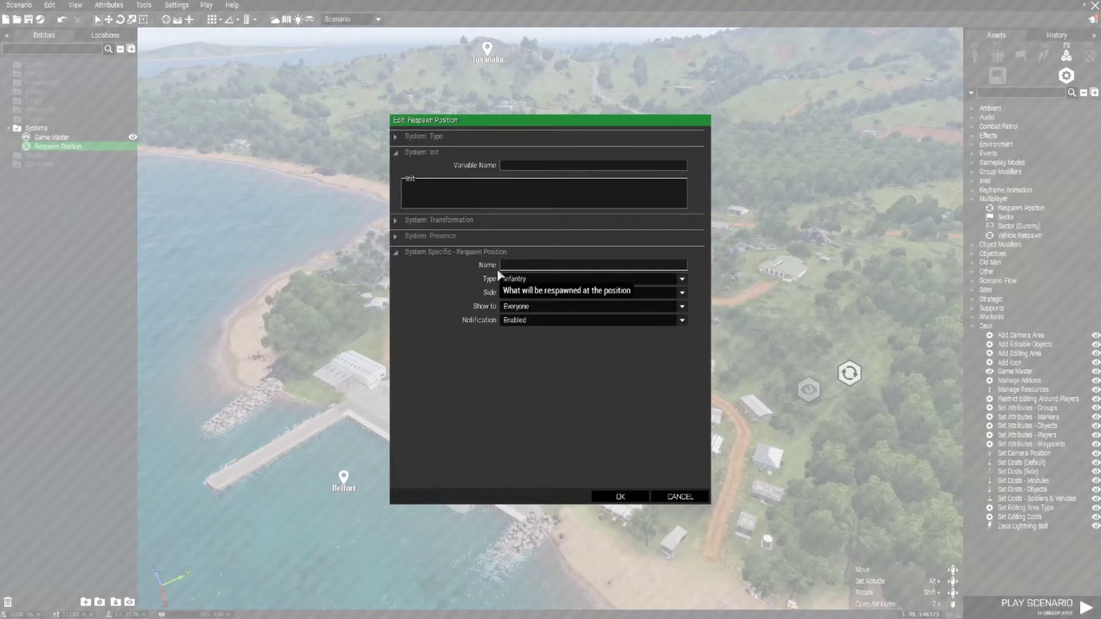
left_click(682, 294)
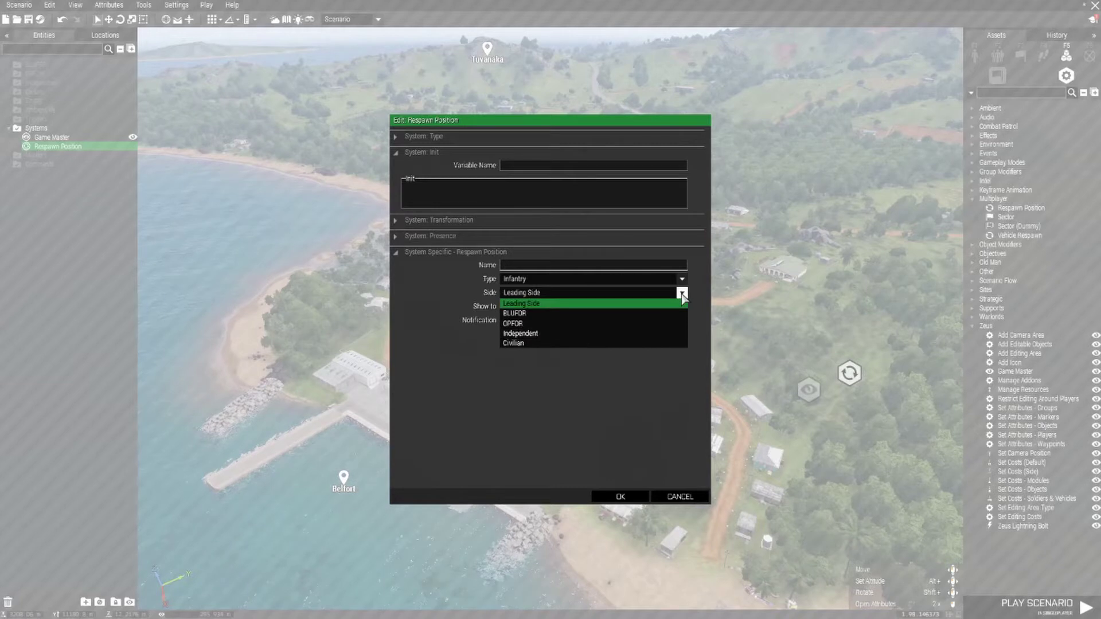
left_click(526, 314)
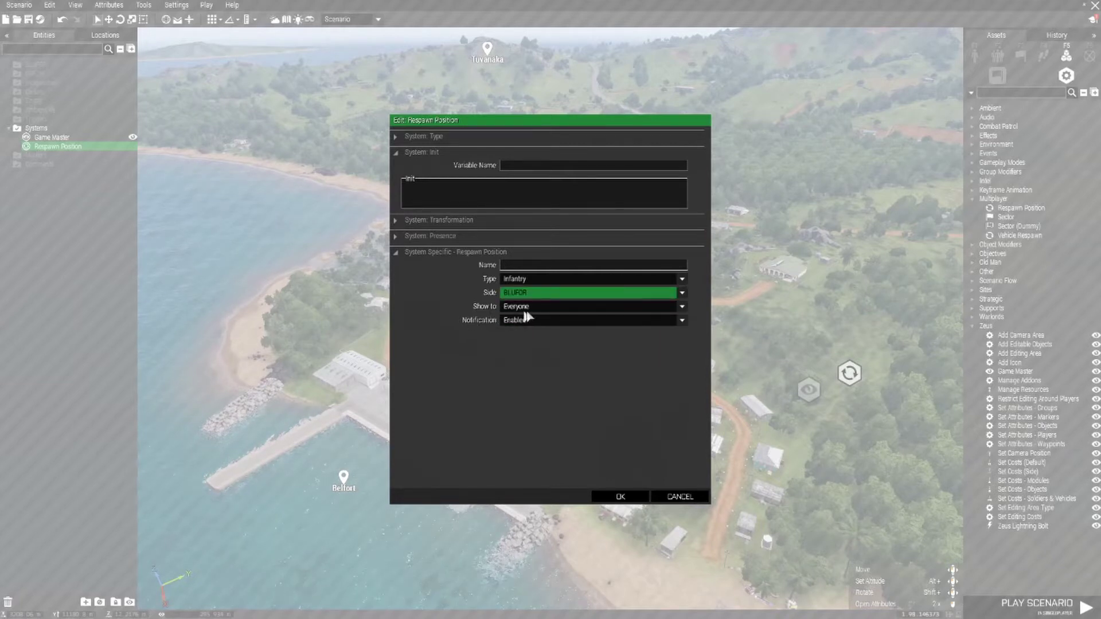
left_click(682, 308)
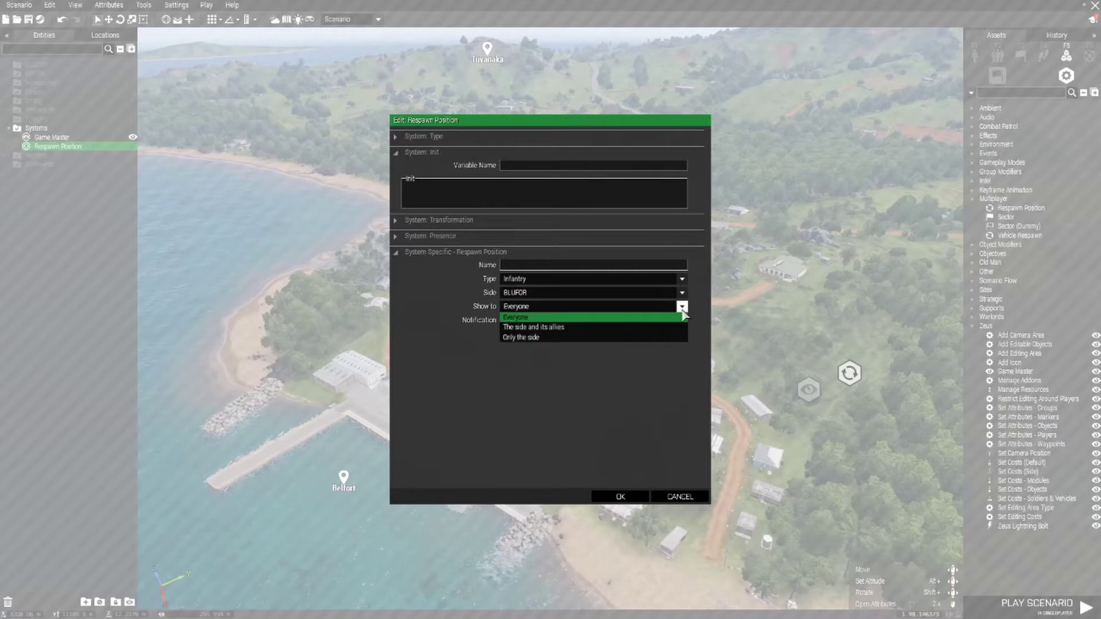
left_click(543, 337)
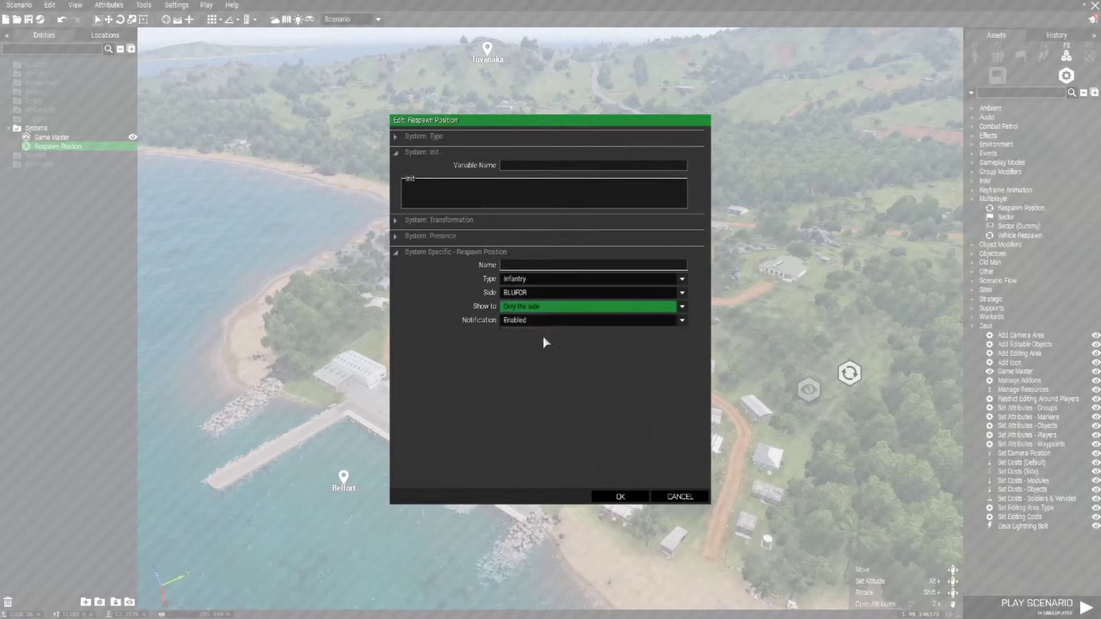
left_click(625, 497)
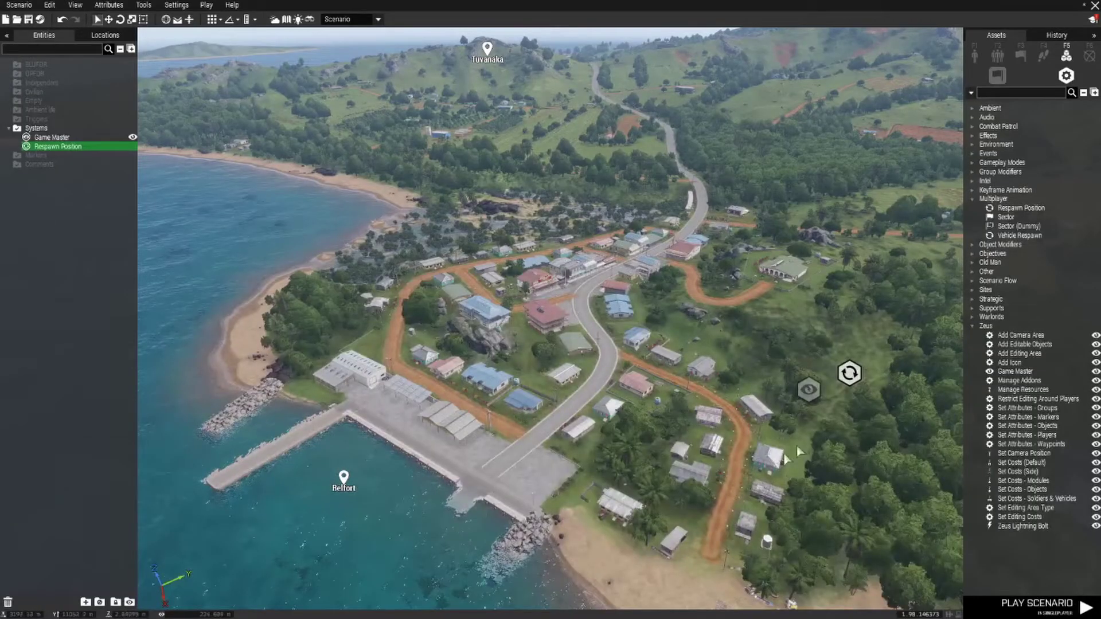
left_click(109, 7)
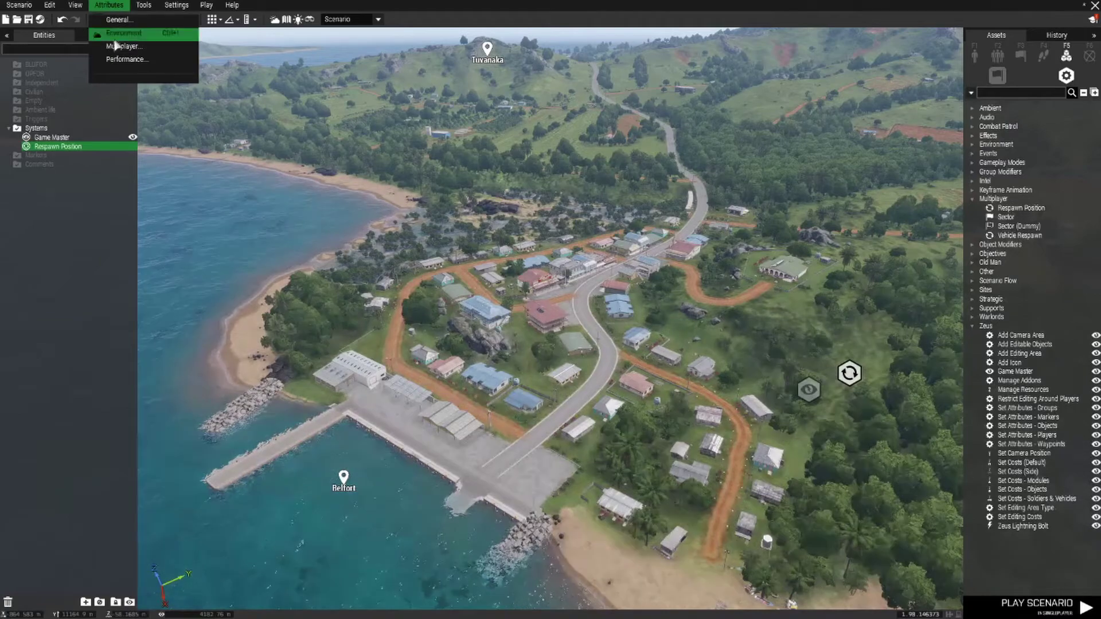
left_click(121, 46)
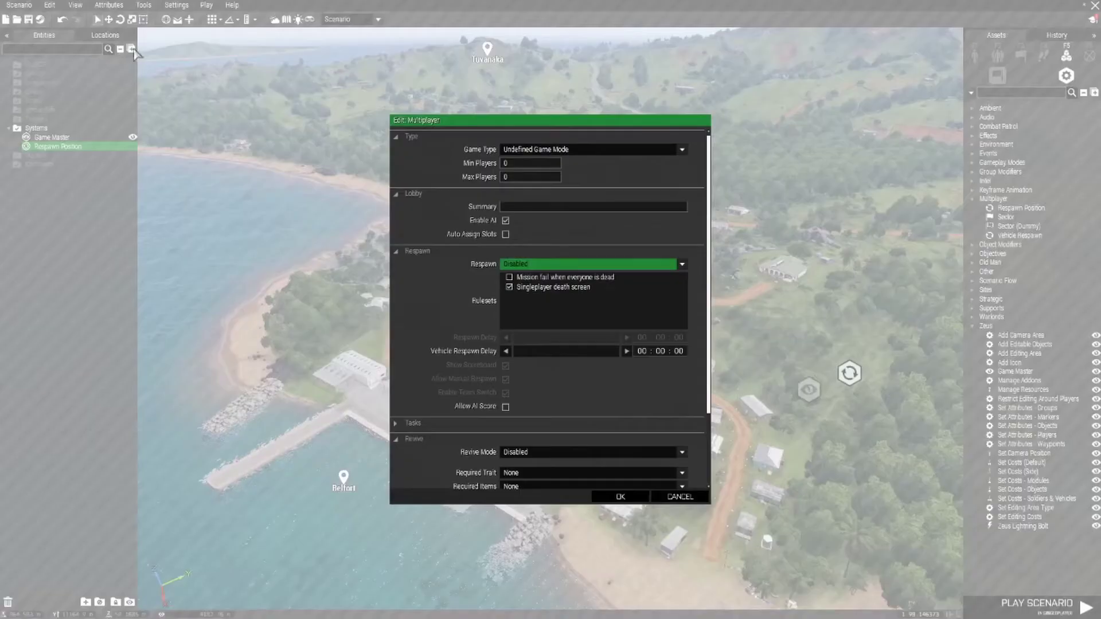
Step: Set respawn to Custom Position with respawn counter and 5-second respawn and vehicle delays
left_click(684, 265)
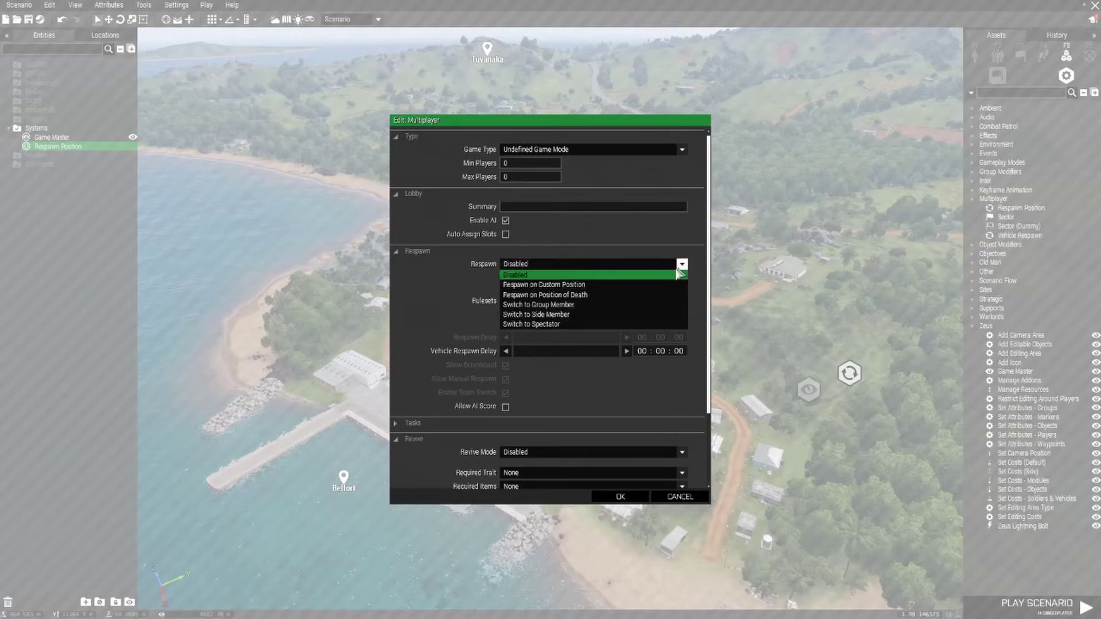
left_click(559, 286)
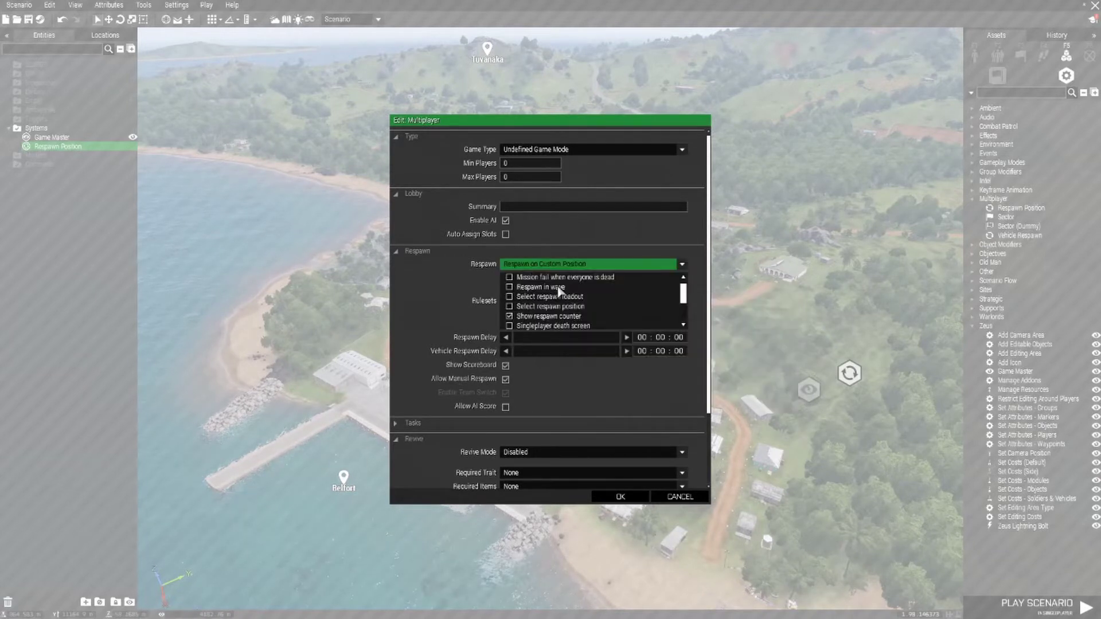
left_click(510, 316)
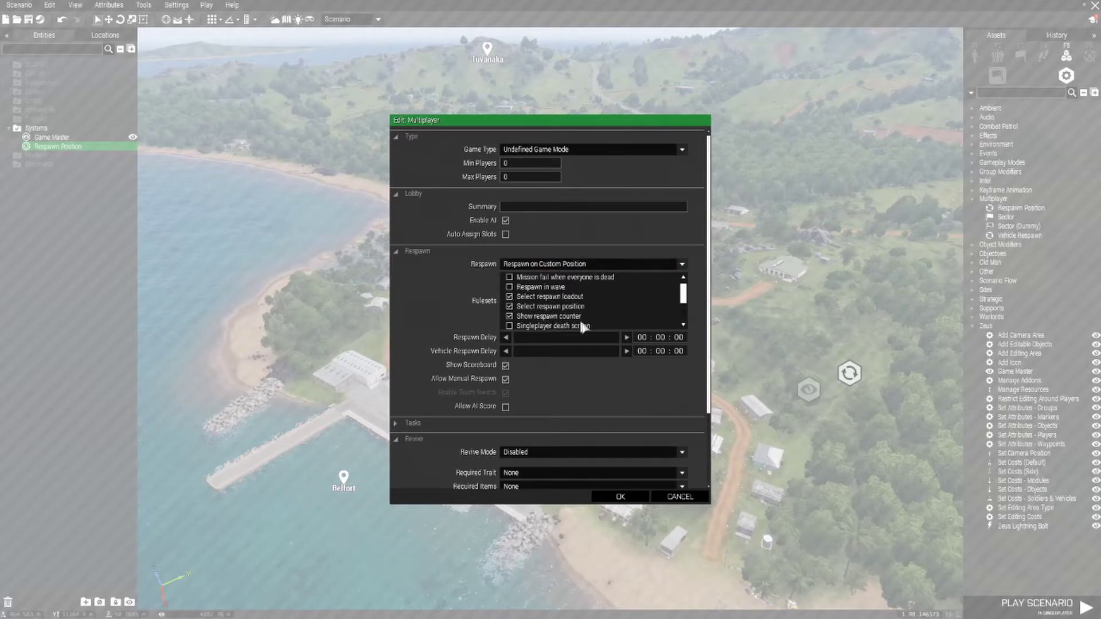
left_click(626, 338)
left_click(627, 350)
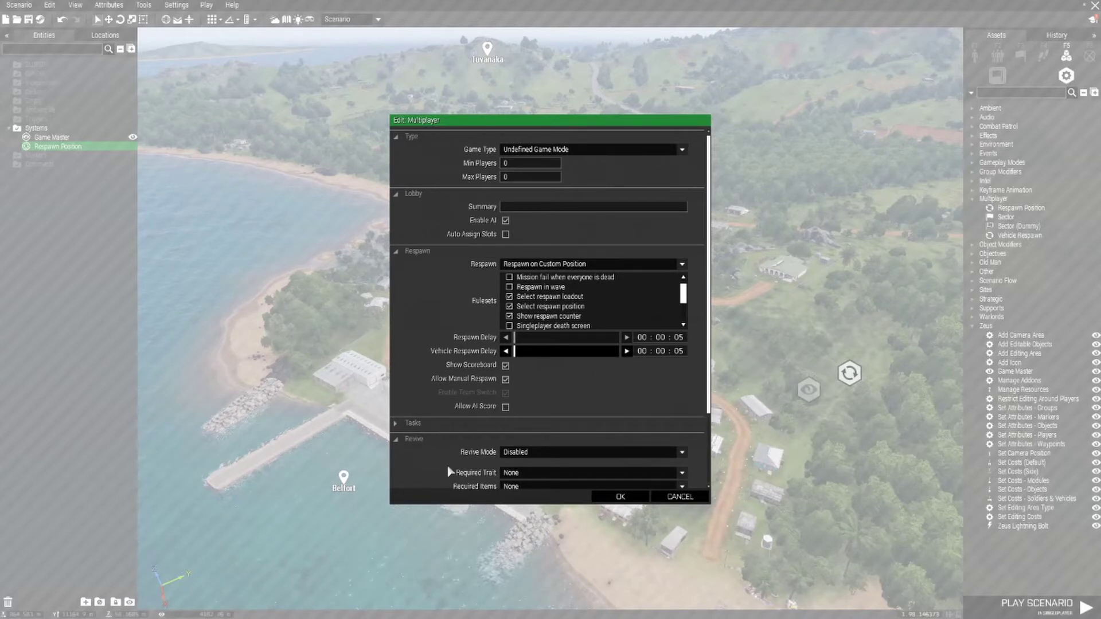
left_click(682, 453)
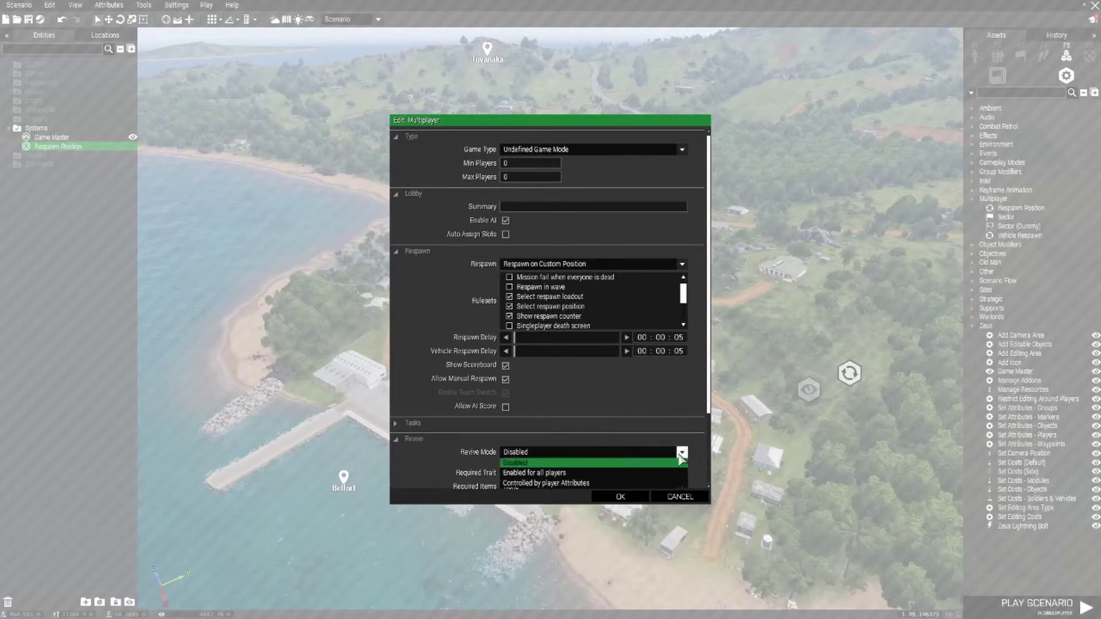
Step: Set Revive Mode to 'Enabled for all players' and apply the Multiplayer attributes
left_click(551, 474)
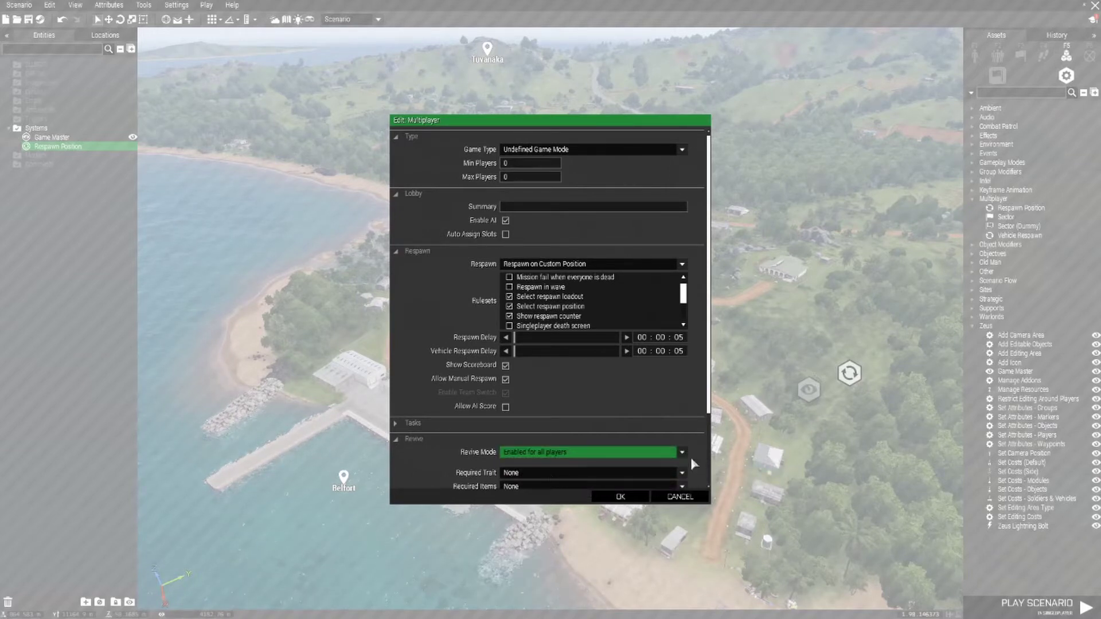
scroll(690, 457, "down", 3)
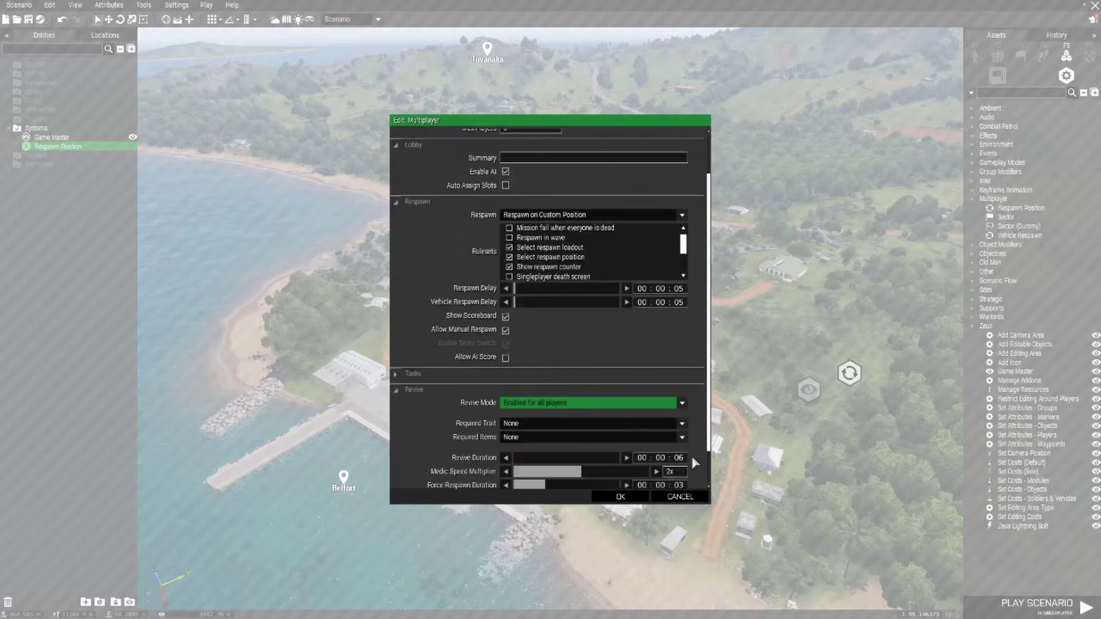
left_click(617, 497)
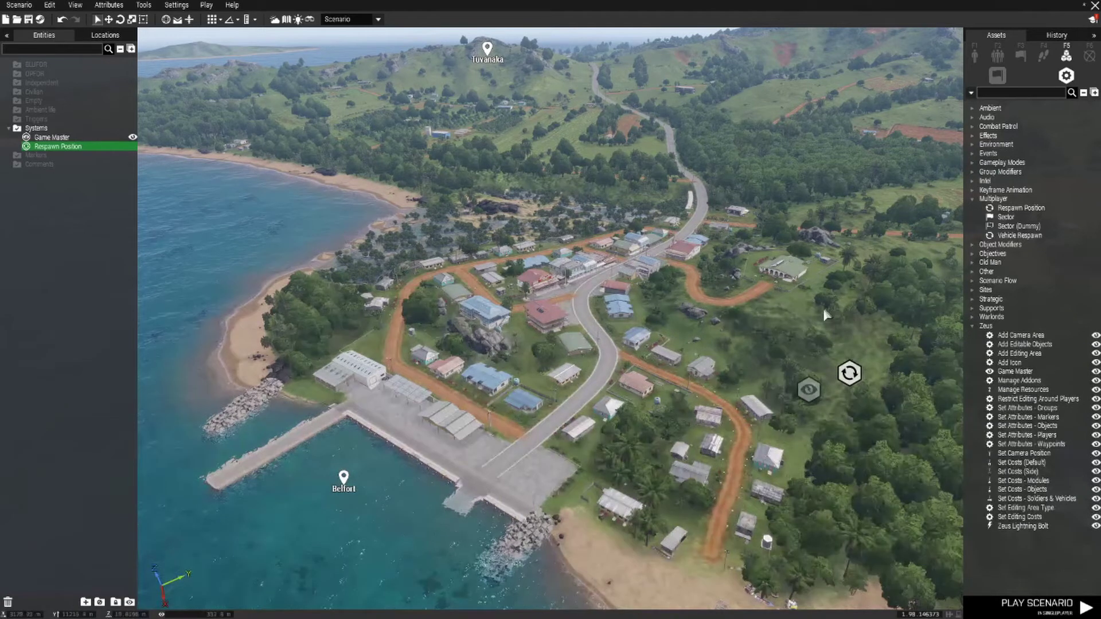
Step: Switch from unit groups to individual NATO soldiers and select the Ammo Bearer
left_click(1001, 53)
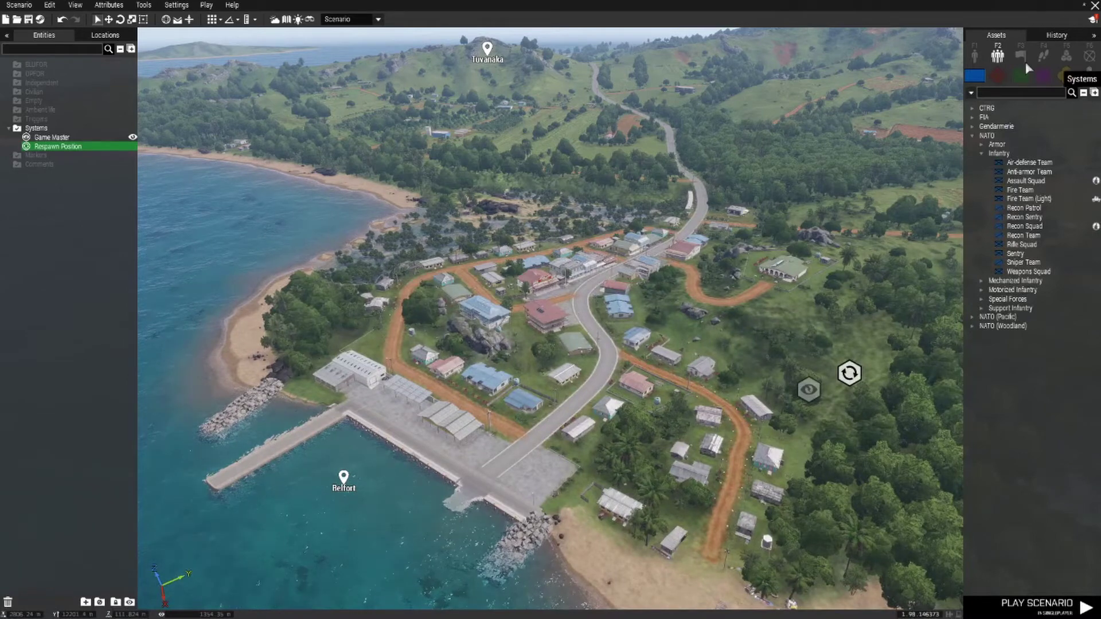
left_click(974, 56)
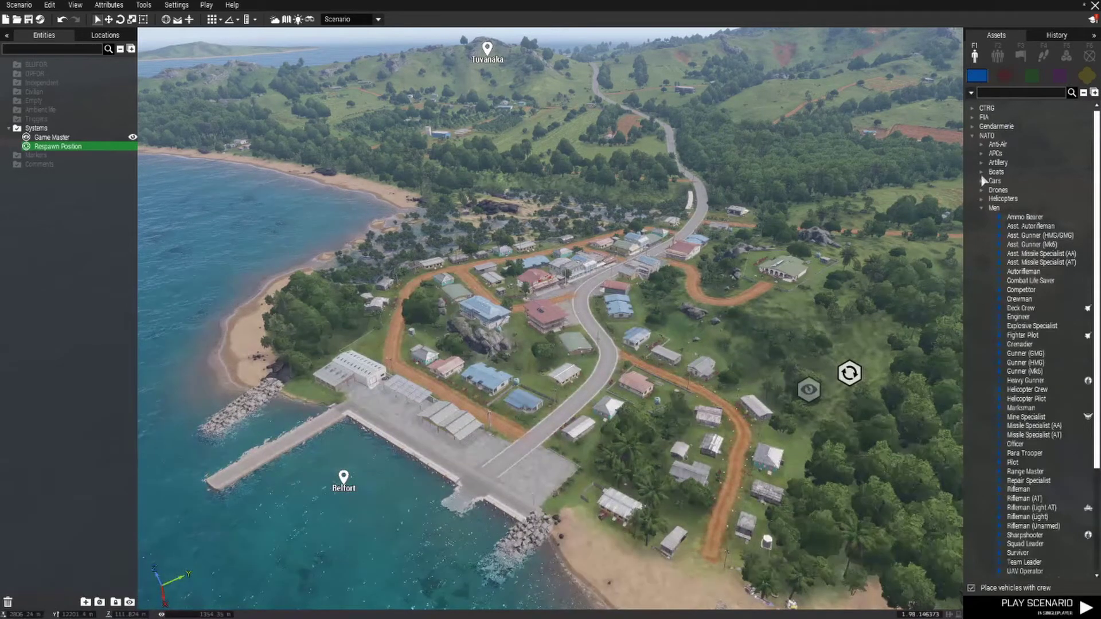
scroll(734, 447, "up", 8)
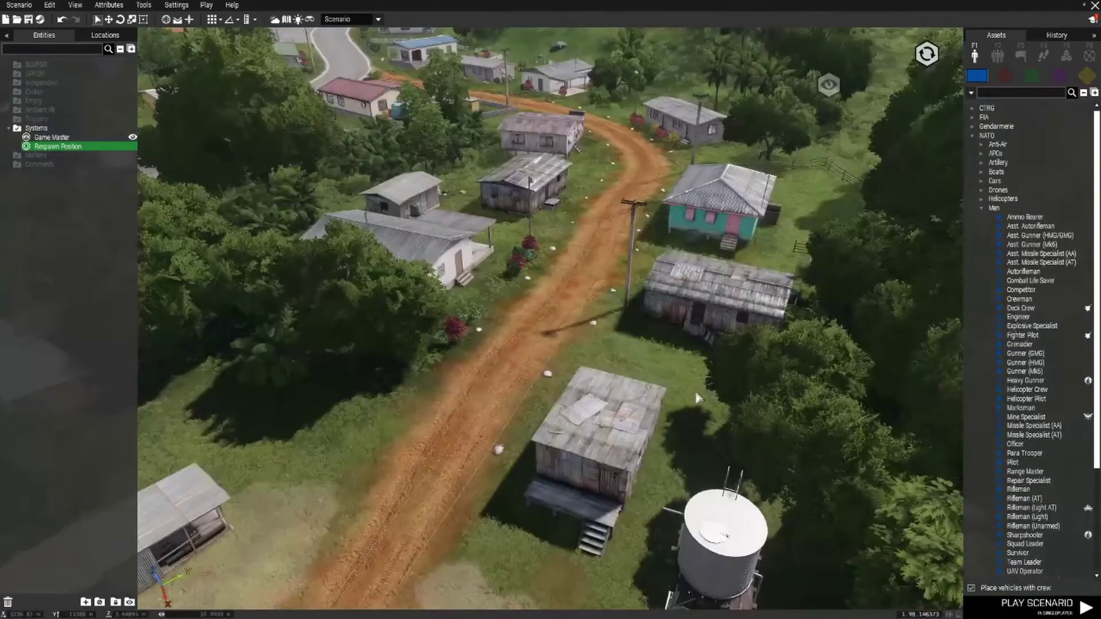
scroll(728, 465, "down", 3)
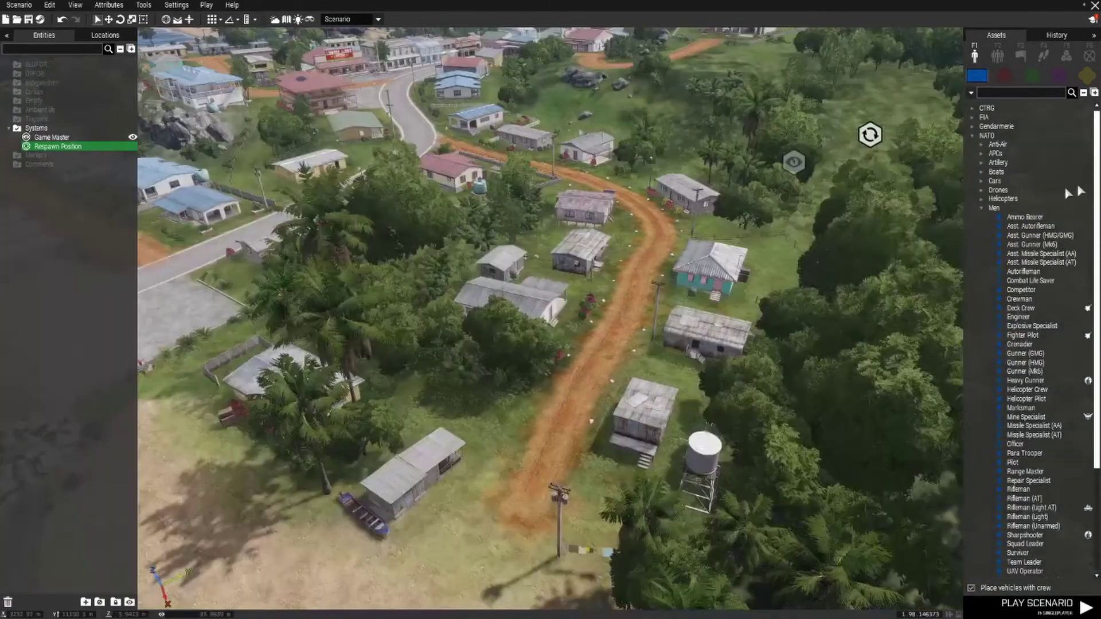
left_click(1000, 217)
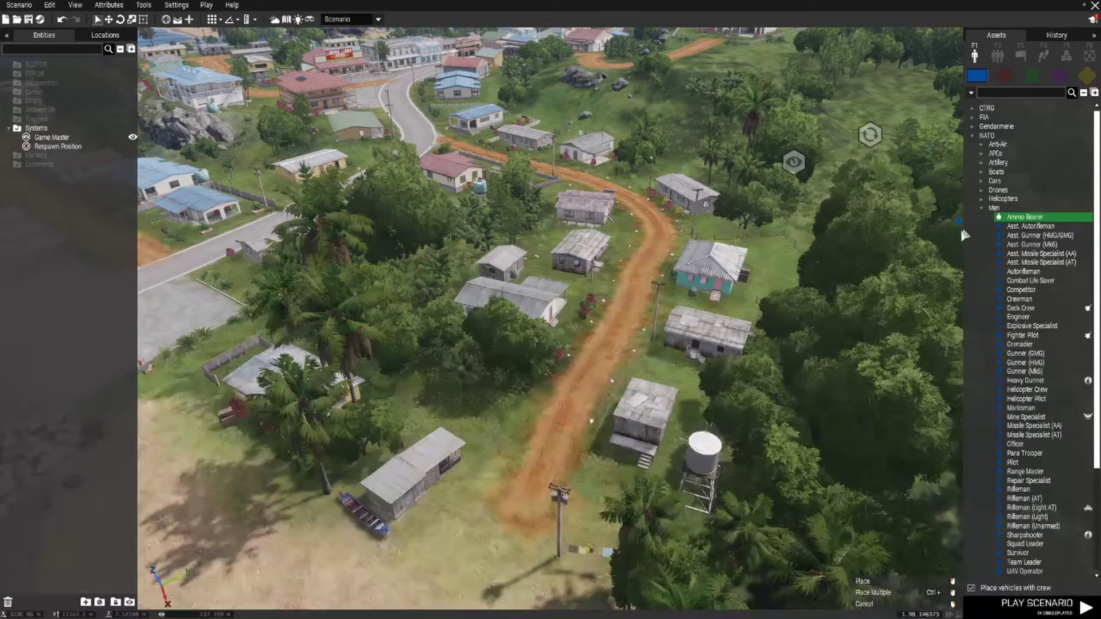
Step: Place the Ammo Bearer soldier beside the village dirt road
left_click(634, 361)
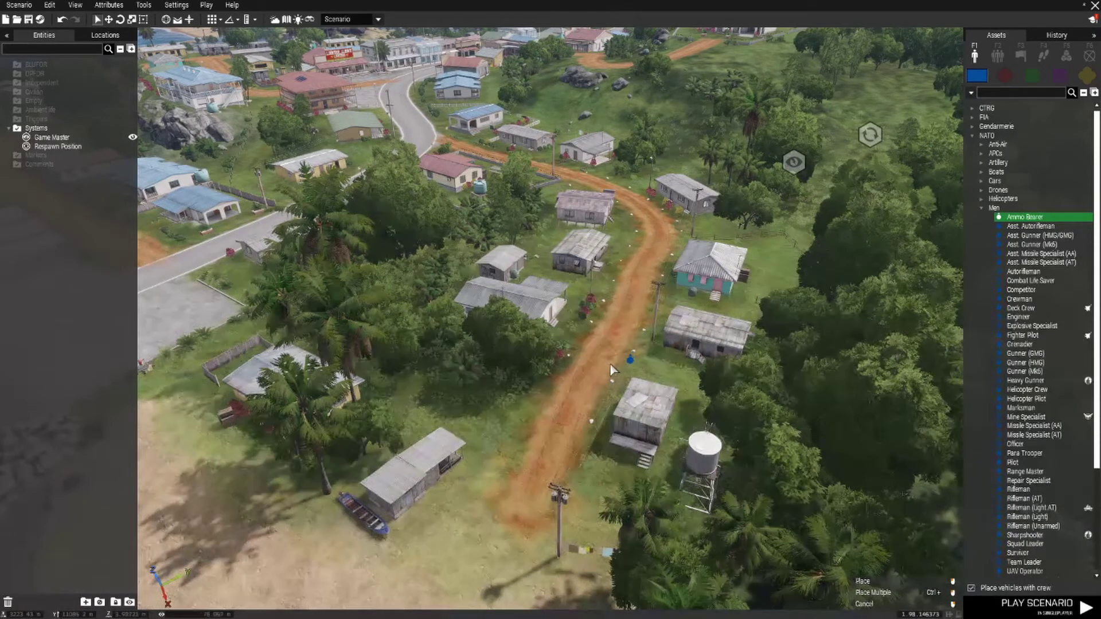
left_click(651, 359)
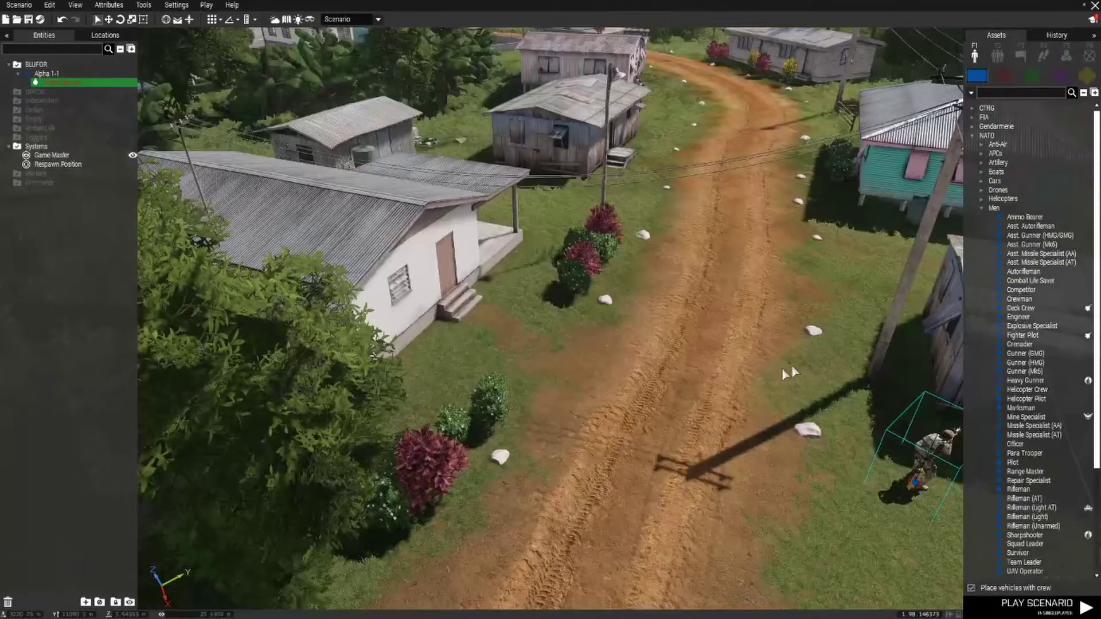
scroll(782, 367, "up", 5)
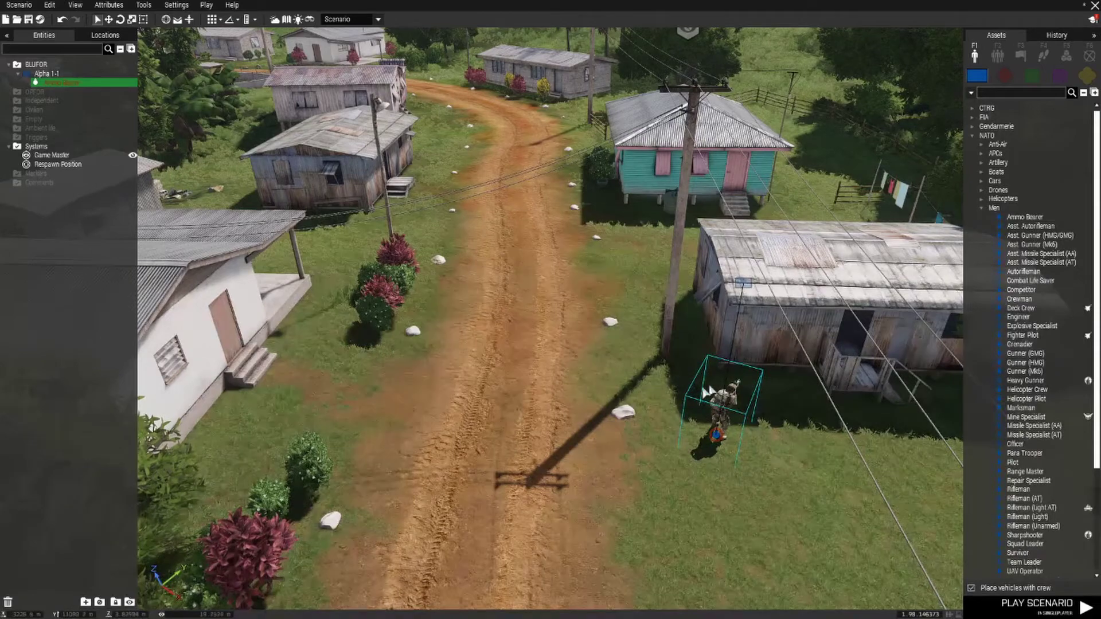
Step: Swing the camera around, check the island map, and zoom out over Tuvanaka village
right_click_drag(831, 447, 912, 434)
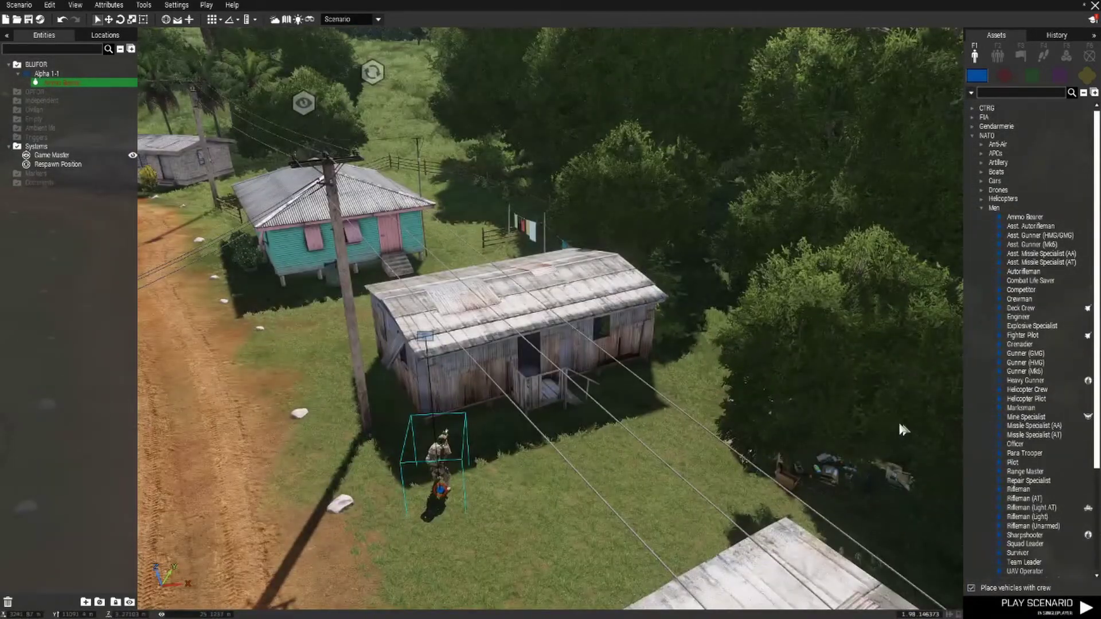
key("m")
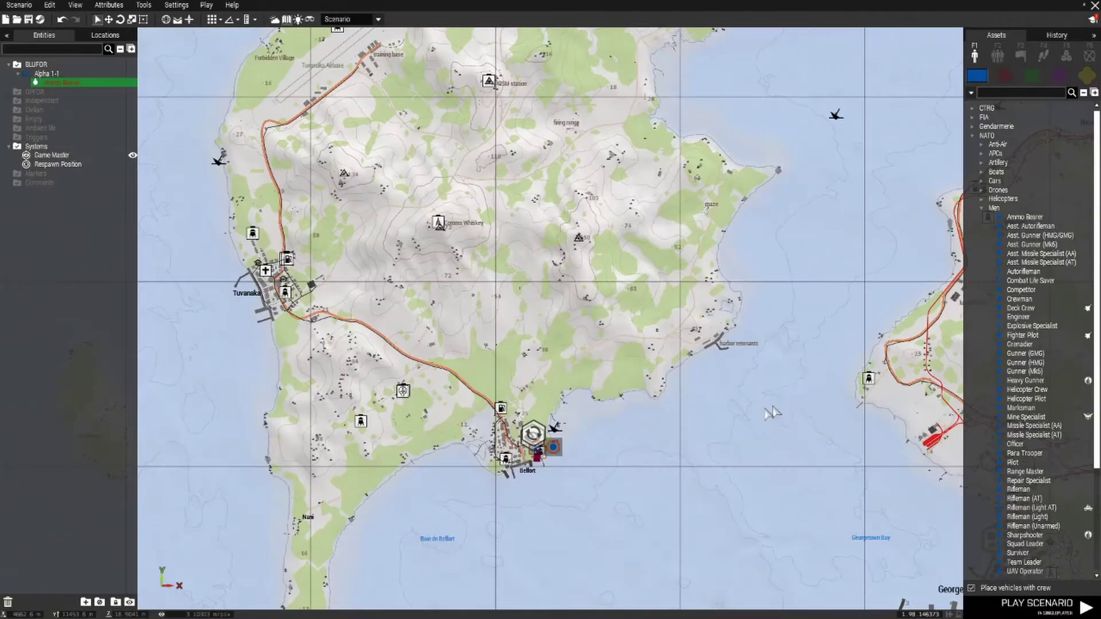
key("m")
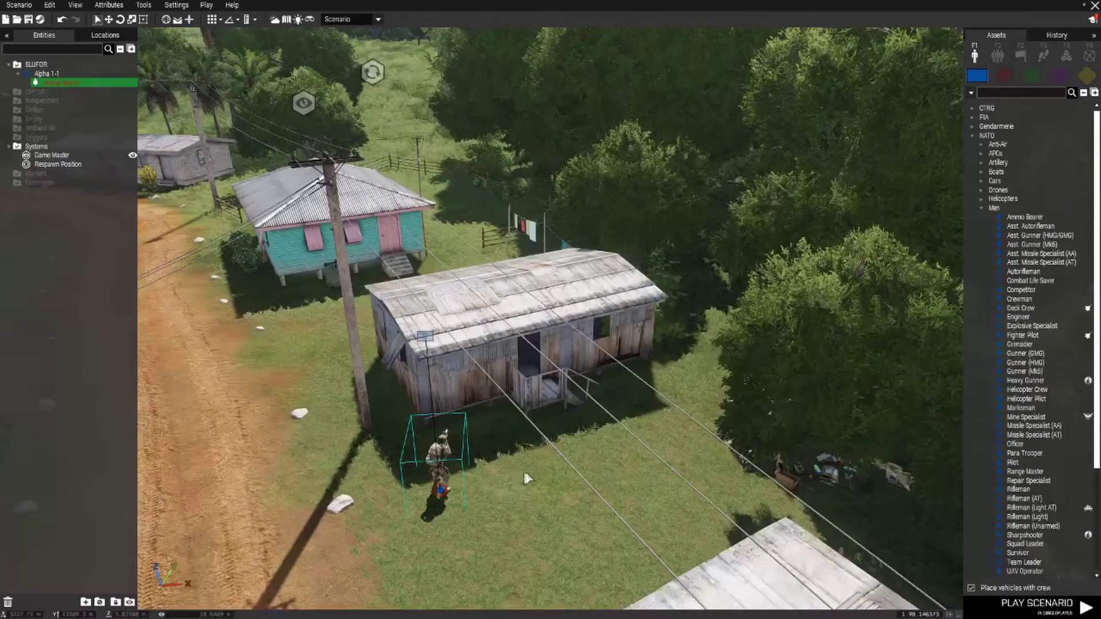
right_click_drag(520, 473, 392, 456)
scroll(380, 453, "down", 6)
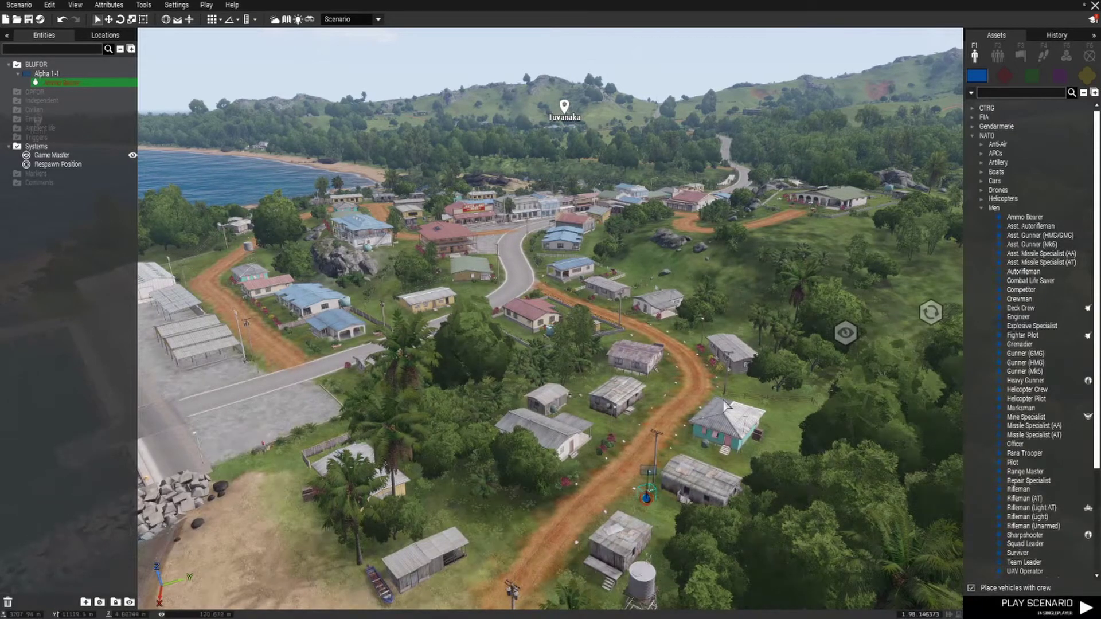
Step: Under Props compositions, expand Military > Roadblocks and select the Roadblock composition
right_click_drag(675, 398, 699, 478)
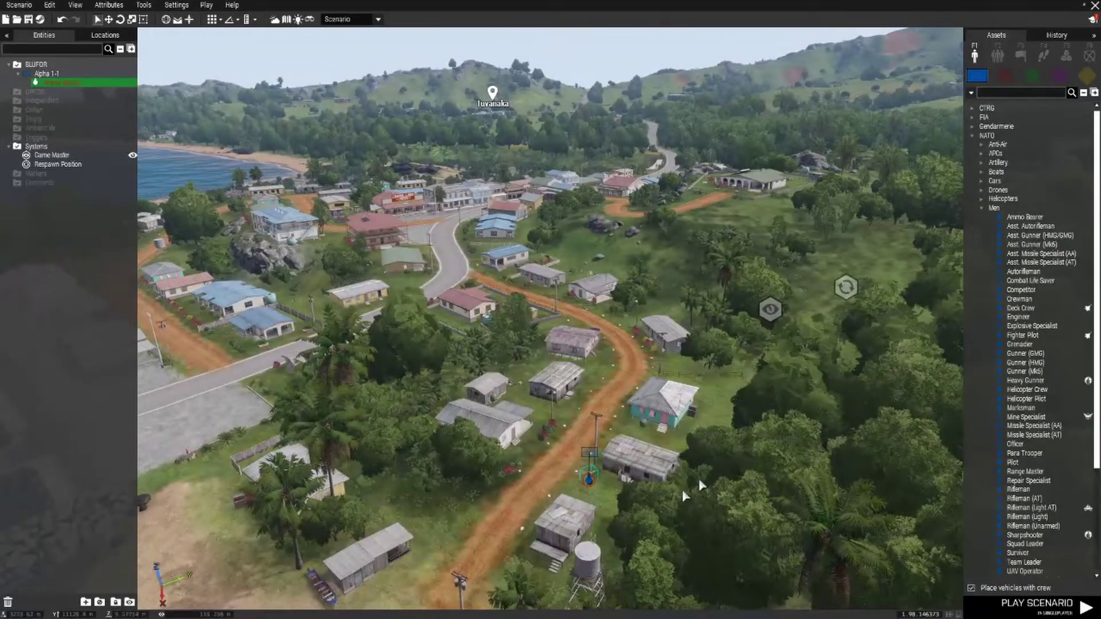
left_click(1088, 77)
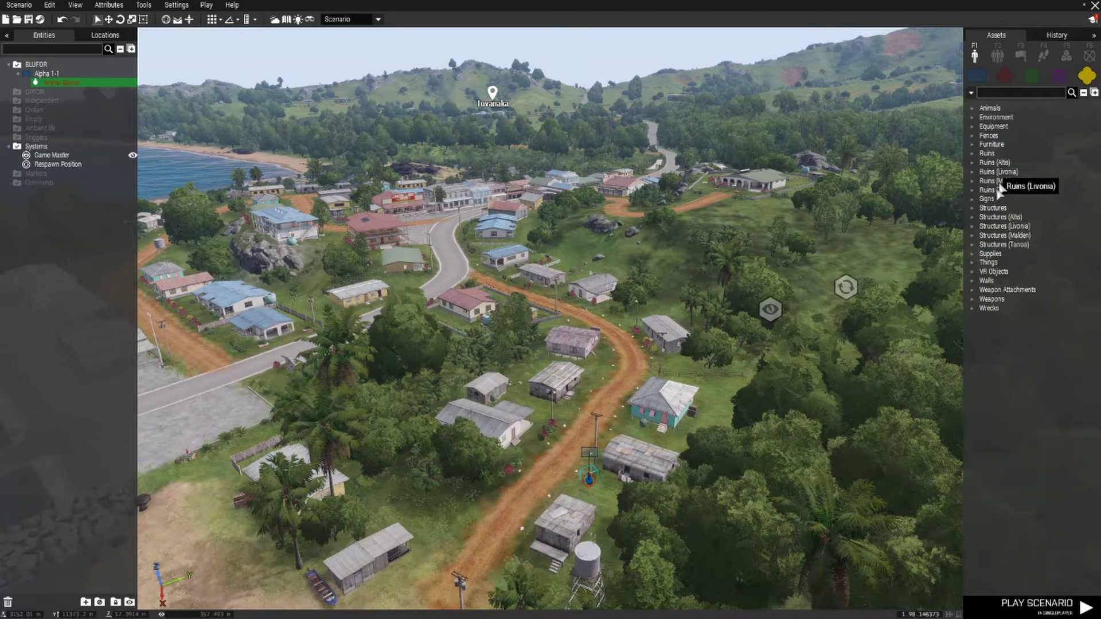
left_click(973, 300)
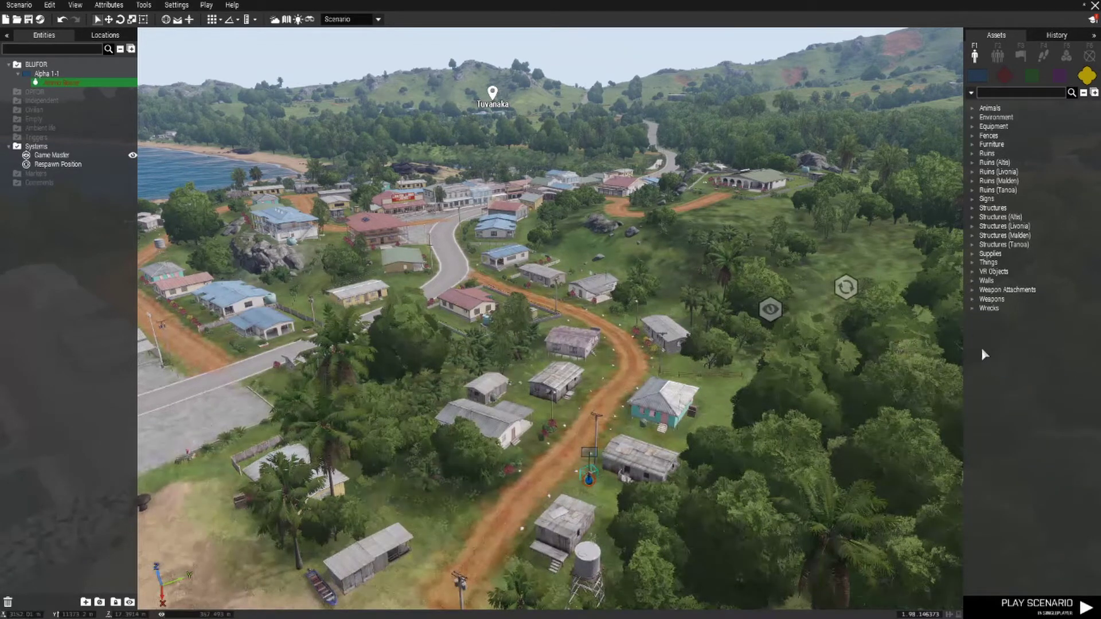
left_click(971, 299)
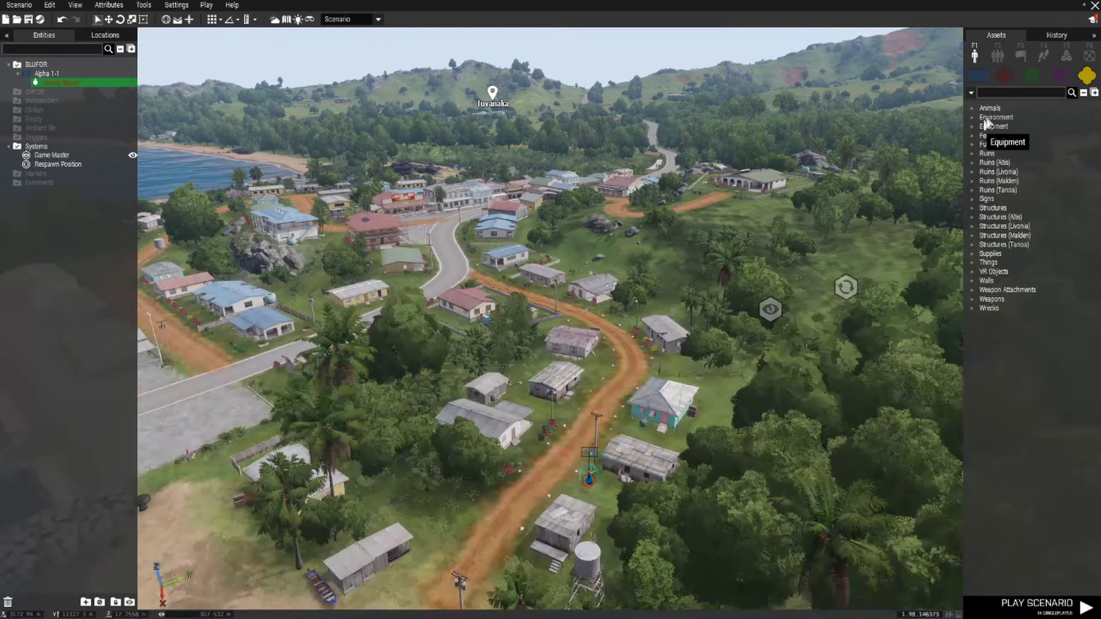
left_click(996, 62)
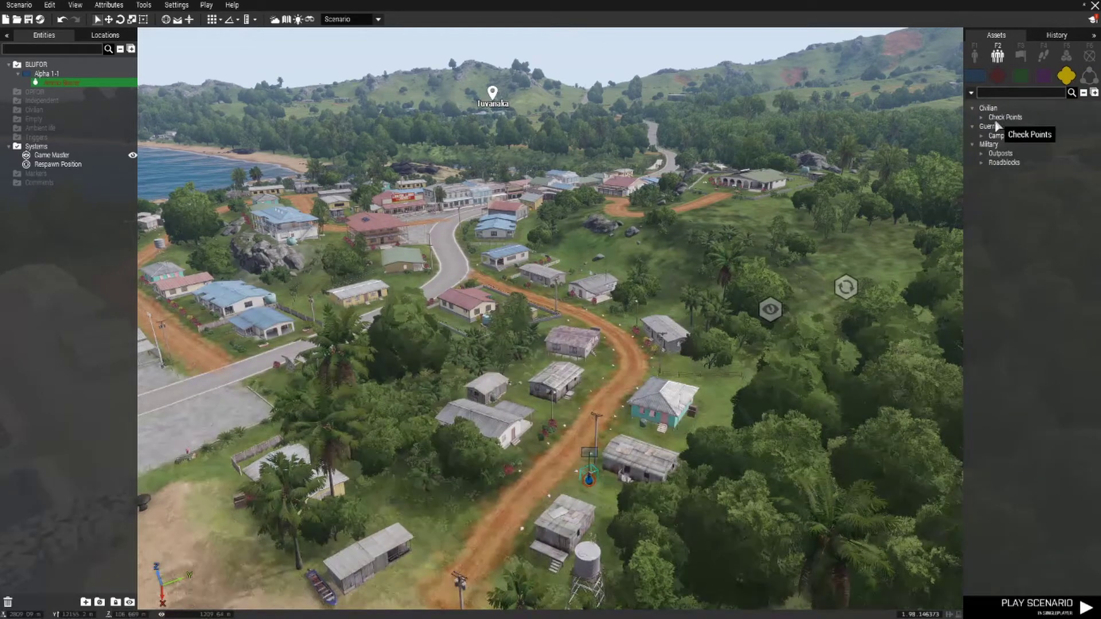
left_click(980, 163)
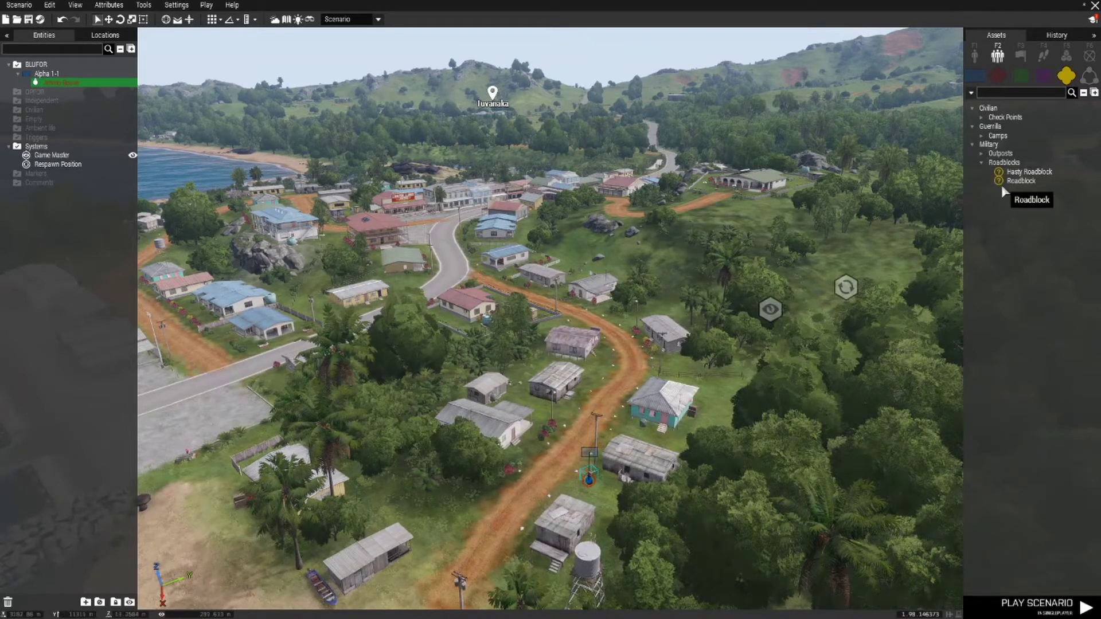
left_click(1004, 181)
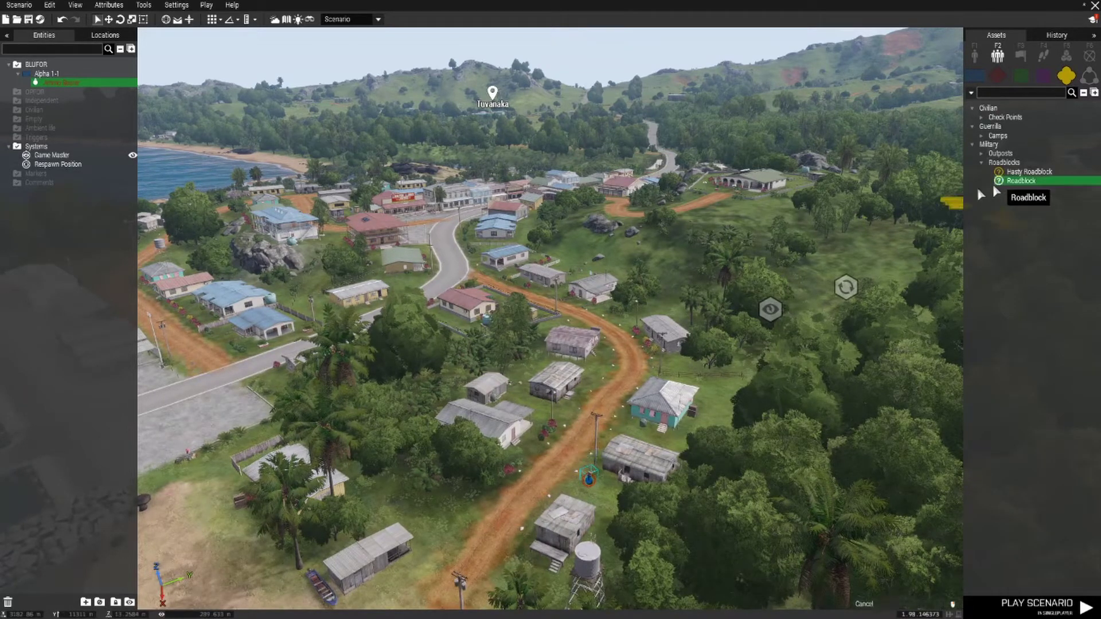
Step: Drop the Roadblock composition beside the teal house, then turn the view toward the soldier
left_click(701, 380)
scroll(729, 406, "up", 5)
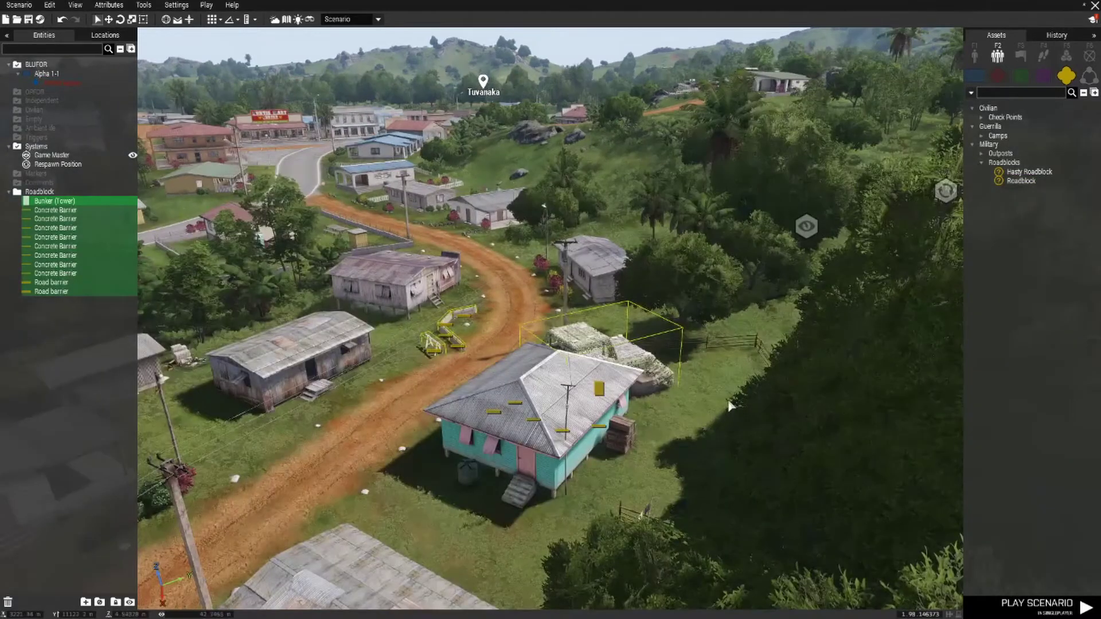
scroll(840, 284, "down", 3)
scroll(837, 298, "down", 3)
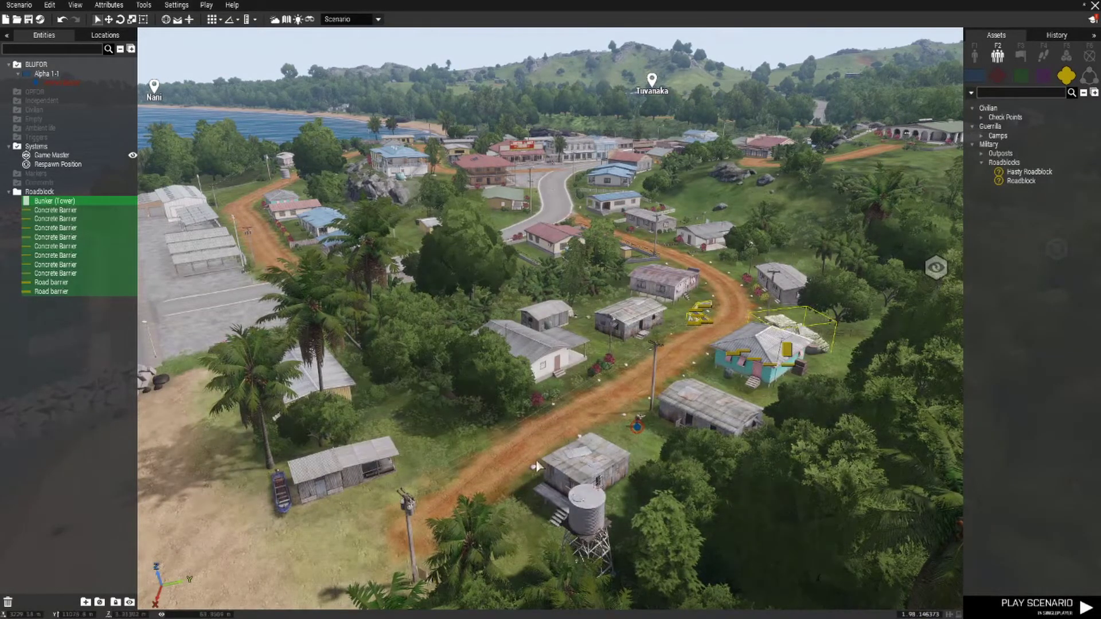
scroll(698, 480, "up", 2)
scroll(708, 485, "up", 6)
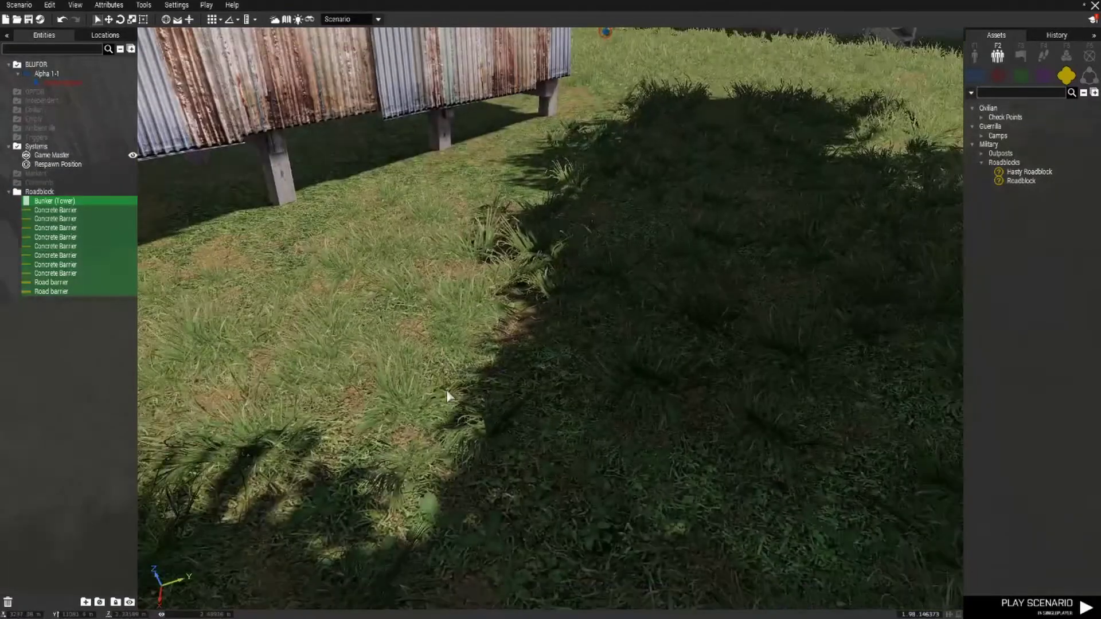
scroll(449, 395, "down", 5)
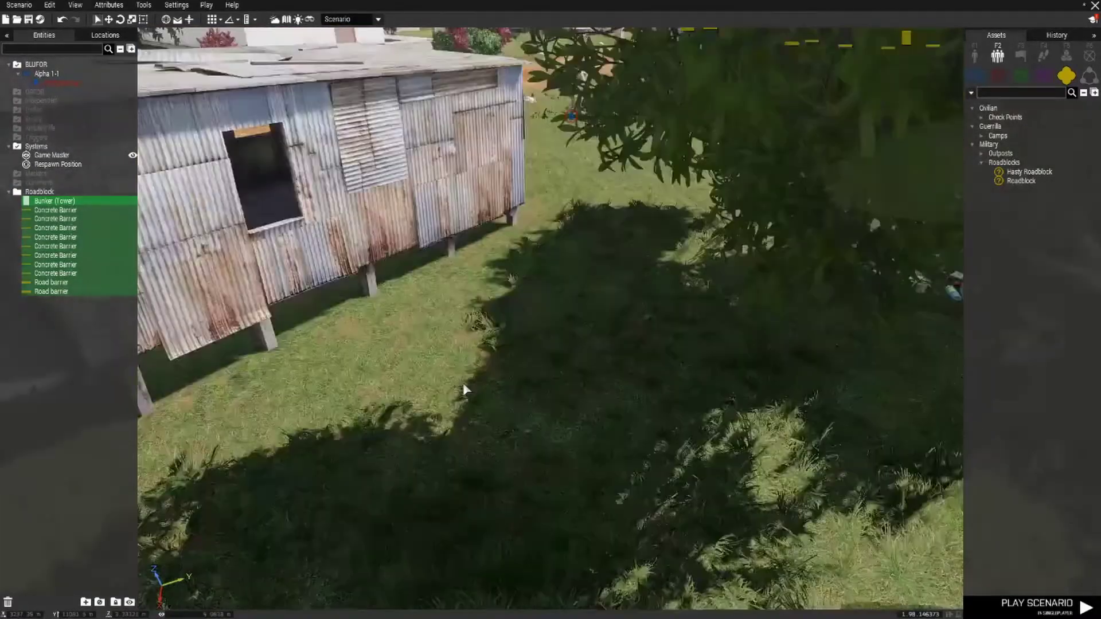
scroll(492, 372, "down", 6)
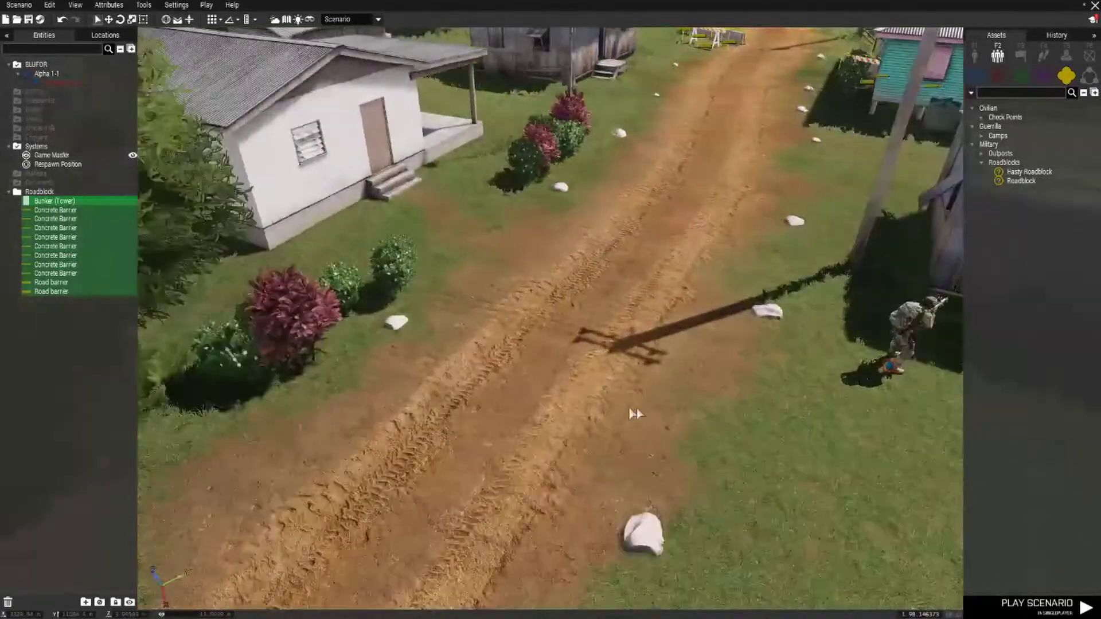
right_click_drag(633, 414, 478, 236)
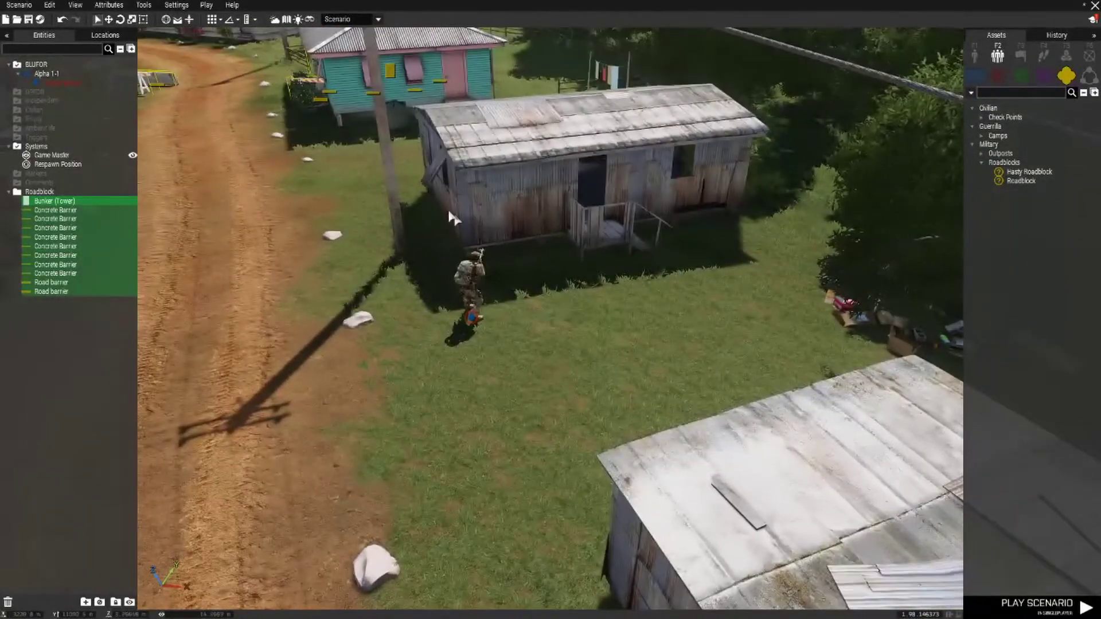
Step: Select the Alpha 1-1 soldier by the shed and tilt the view along the road
left_click(469, 278)
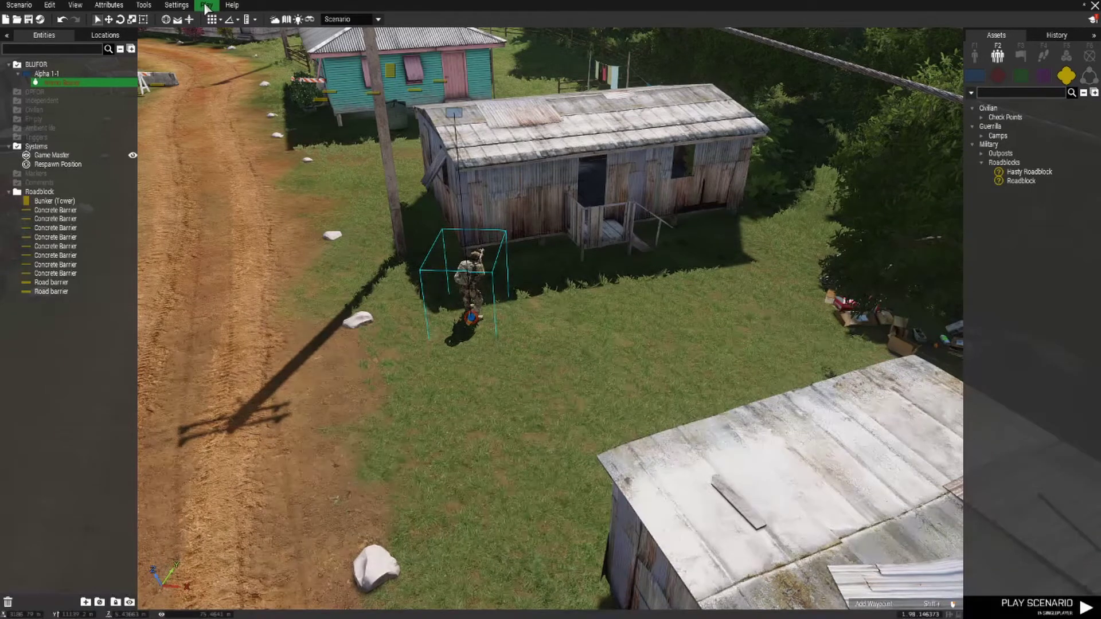
scroll(275, 178, "down", 3)
right_click_drag(497, 257, 477, 229)
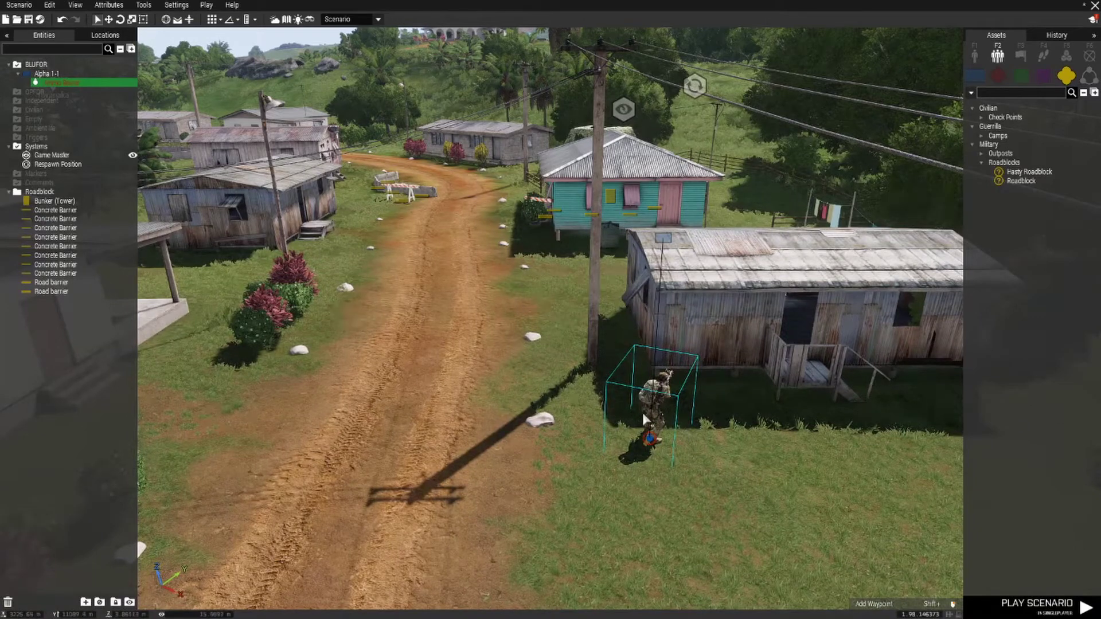
Step: Set the Ammo Bearer's variable name to 'ral', correcting it after the restricted-character warning
double_click(58, 82)
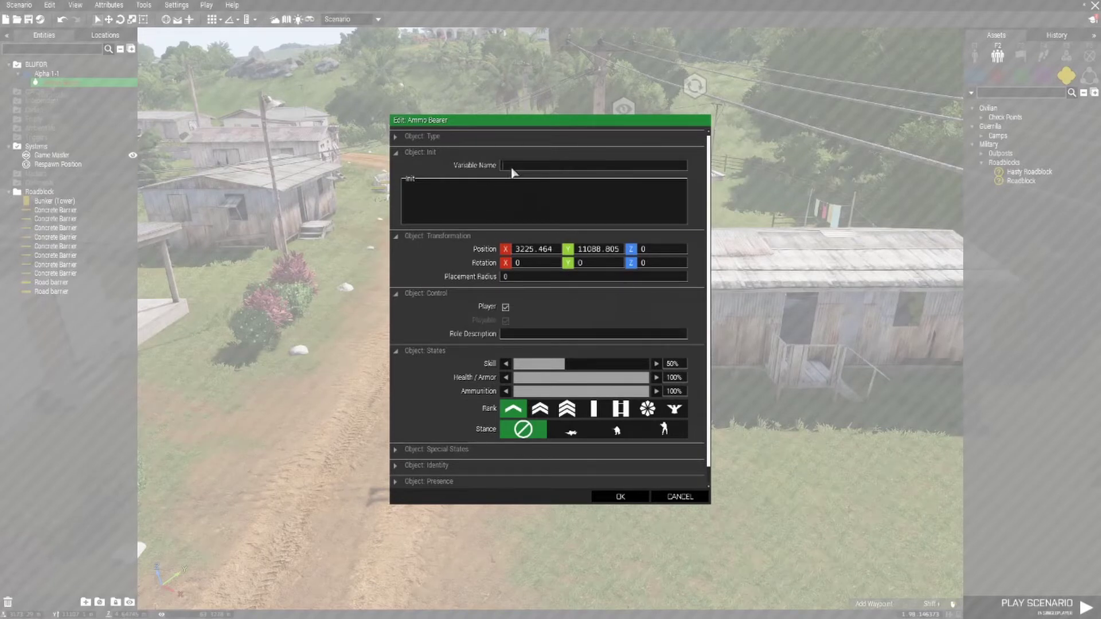
type("ralph")
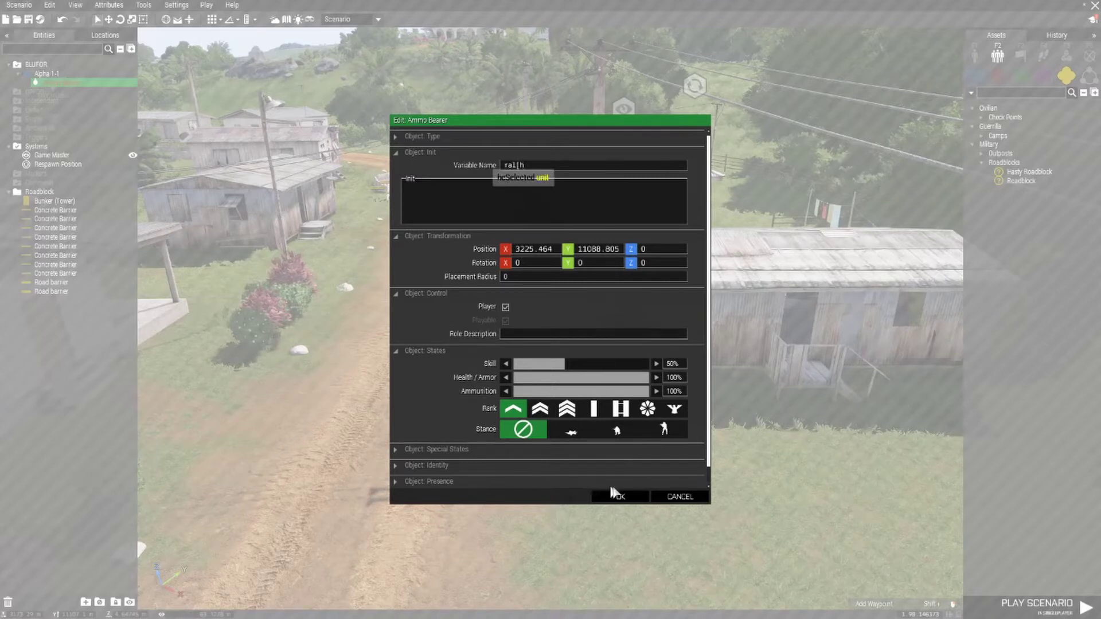
left_click(629, 498)
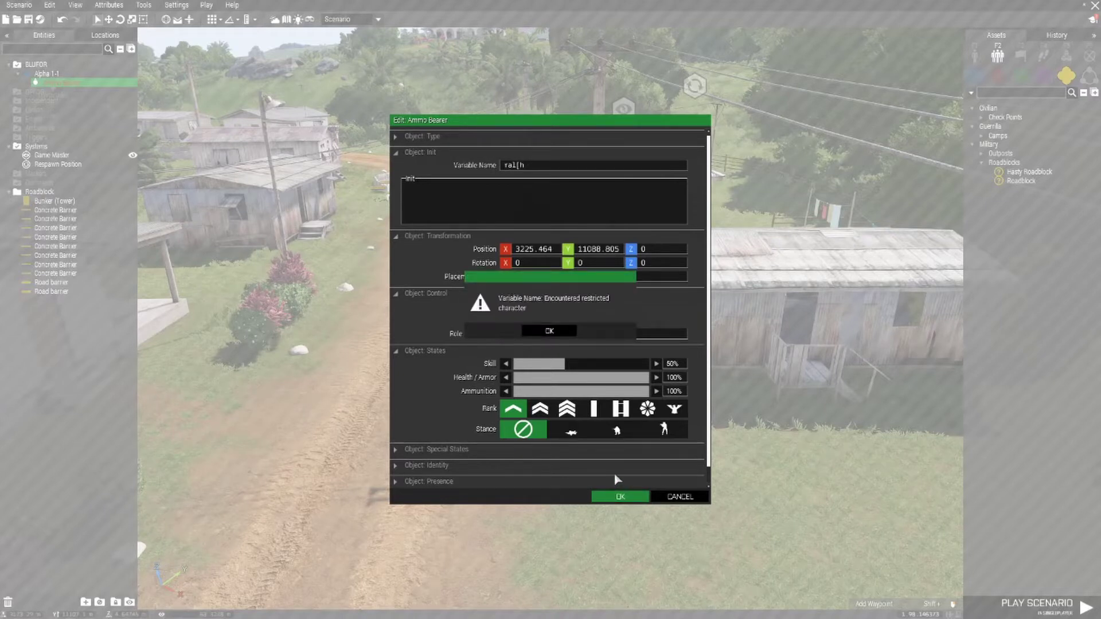
left_click(549, 331)
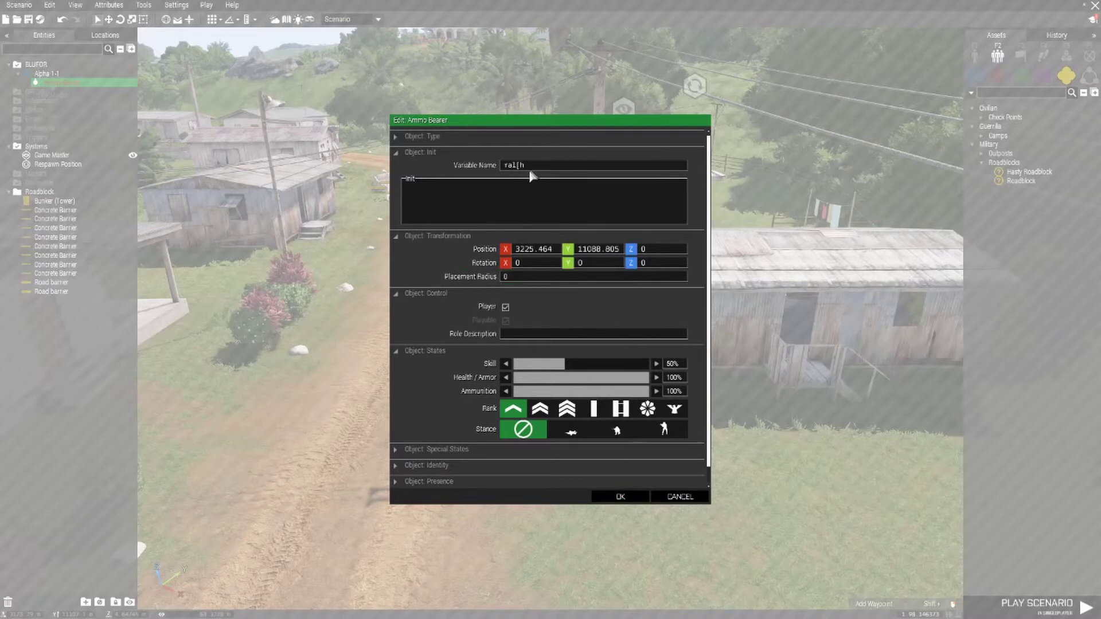
double_click(545, 170)
type("ral")
left_click(635, 498)
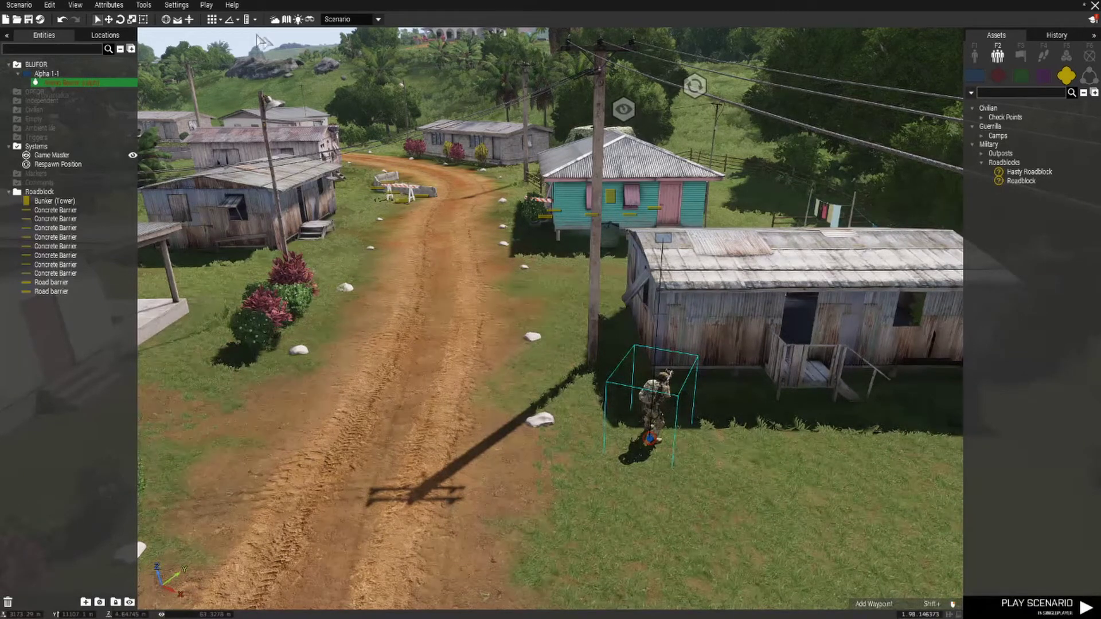
Step: Start Play in Multiplayer and replace the Host Server name with a new one
left_click(207, 9)
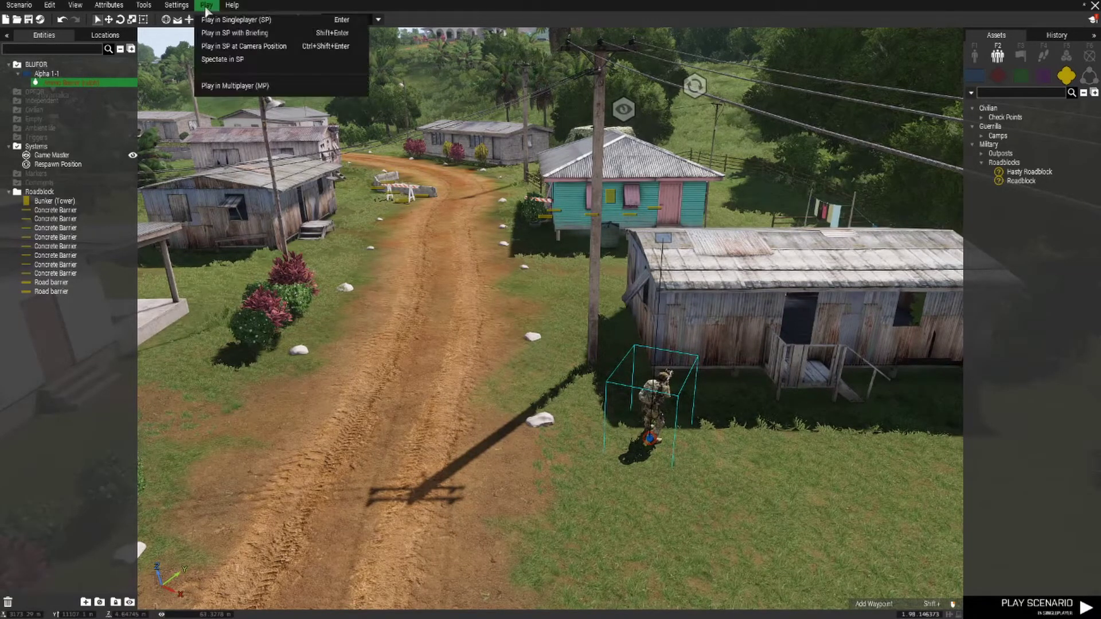
left_click(225, 85)
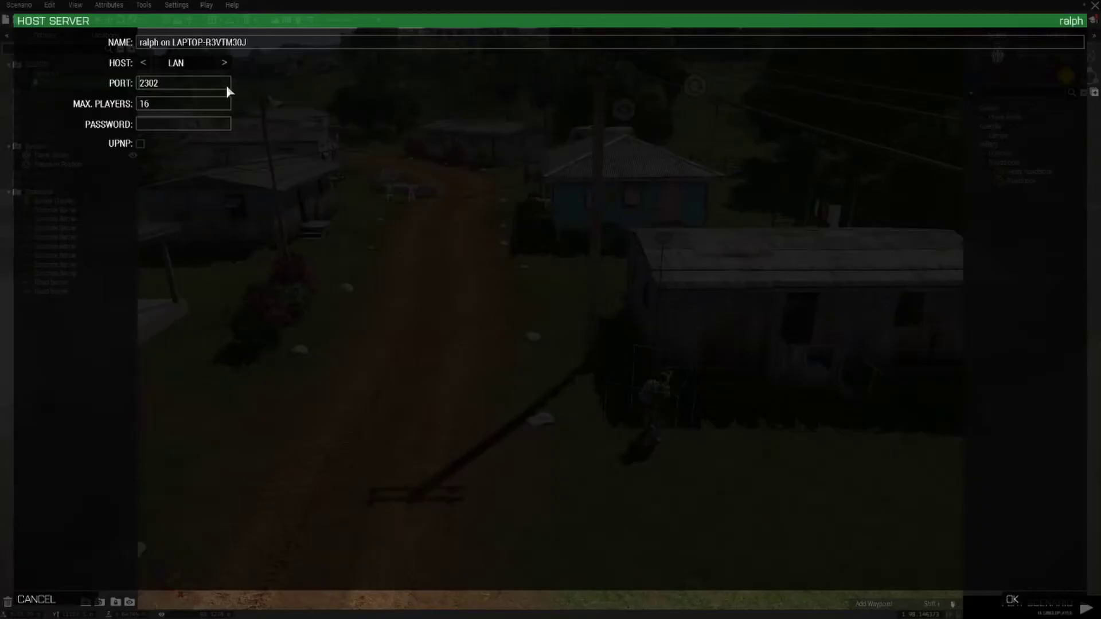
left_click_drag(264, 47, 133, 38)
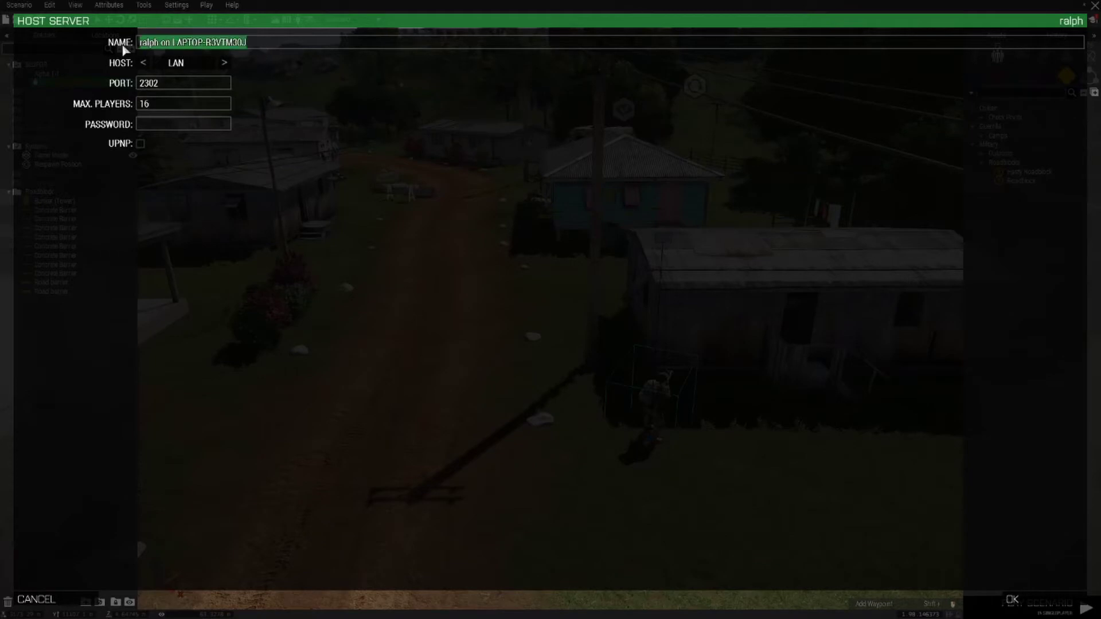
key("BackSpace")
type("a")
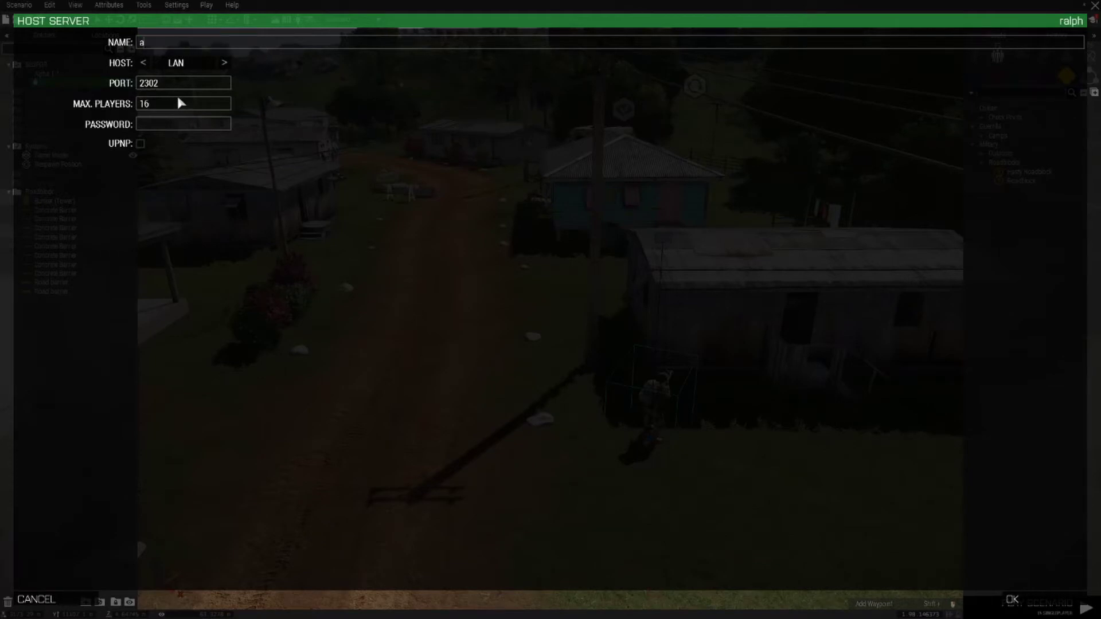
type("rm")
type("123")
Step: Host and lock the server, take Alpha 1-1's Ammo Bearer leader slot, and start
left_click(1061, 600)
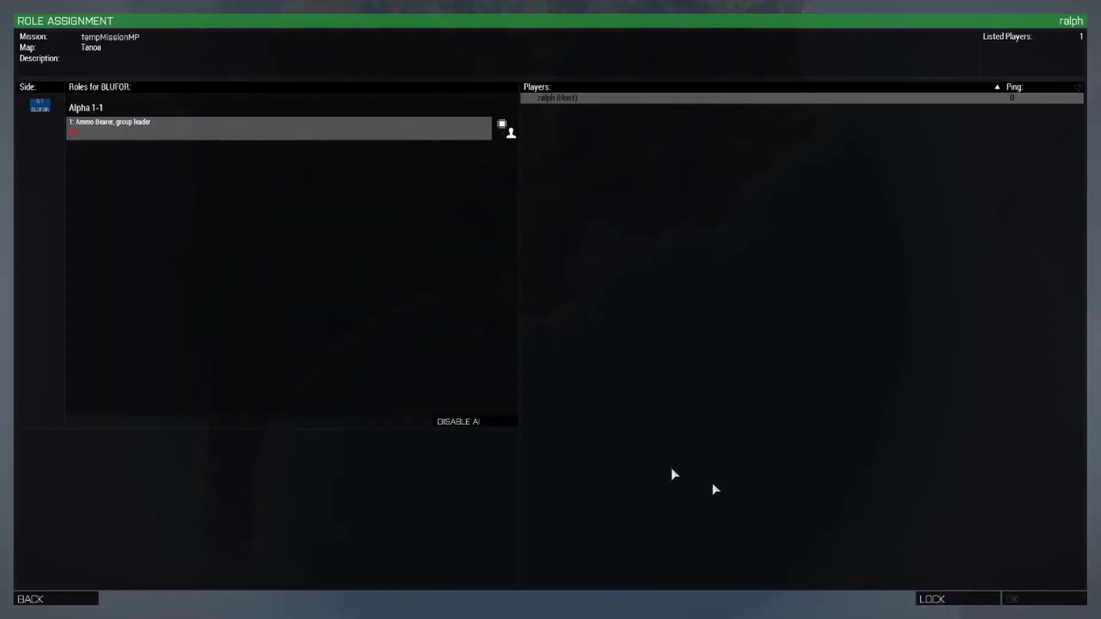
left_click(943, 600)
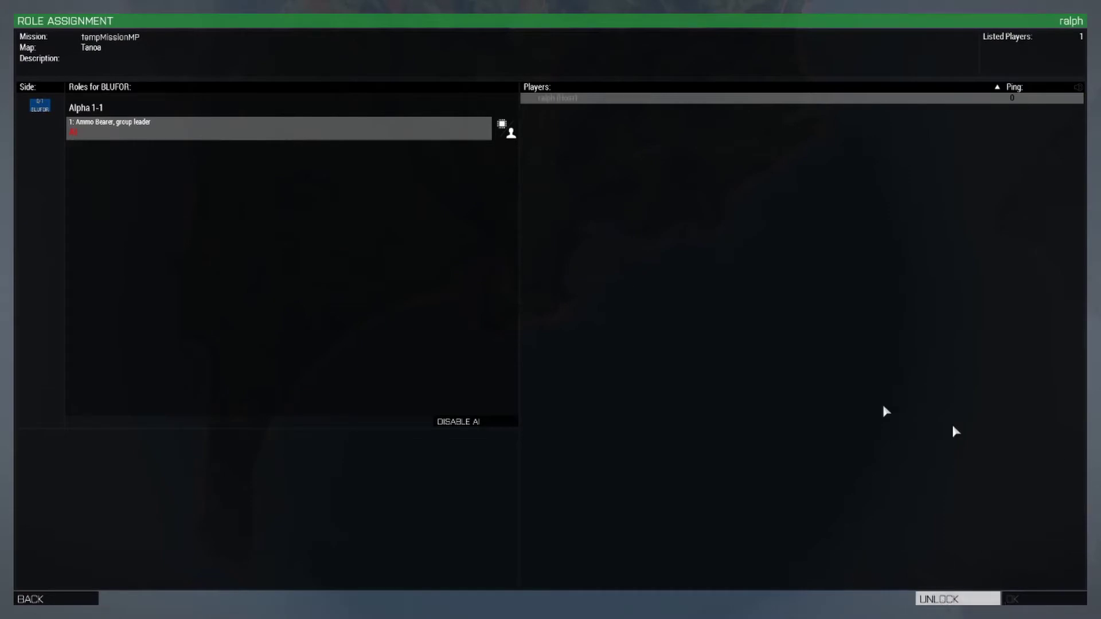
left_click(269, 138)
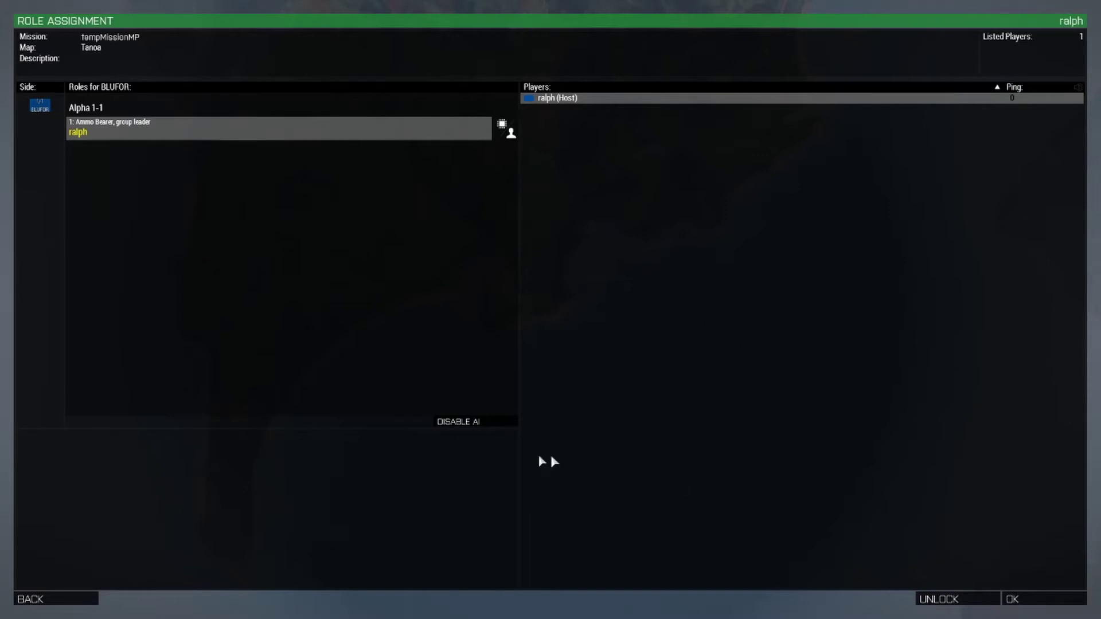
left_click(1043, 600)
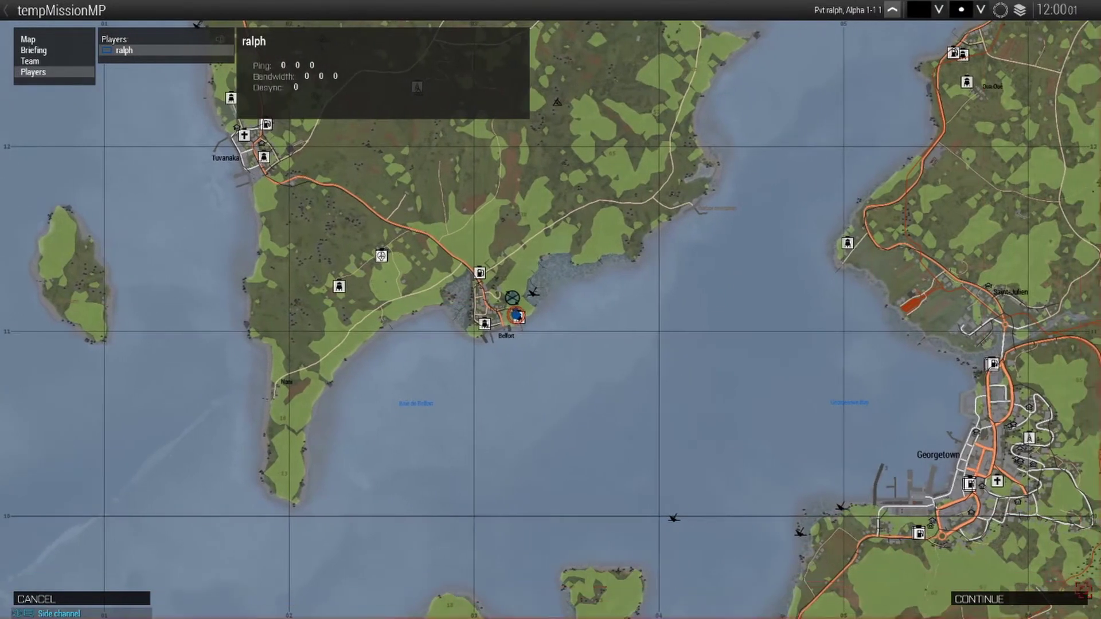
Step: Continue past the briefing map and respawn as Rifleman at N of Belfort
left_click(1058, 600)
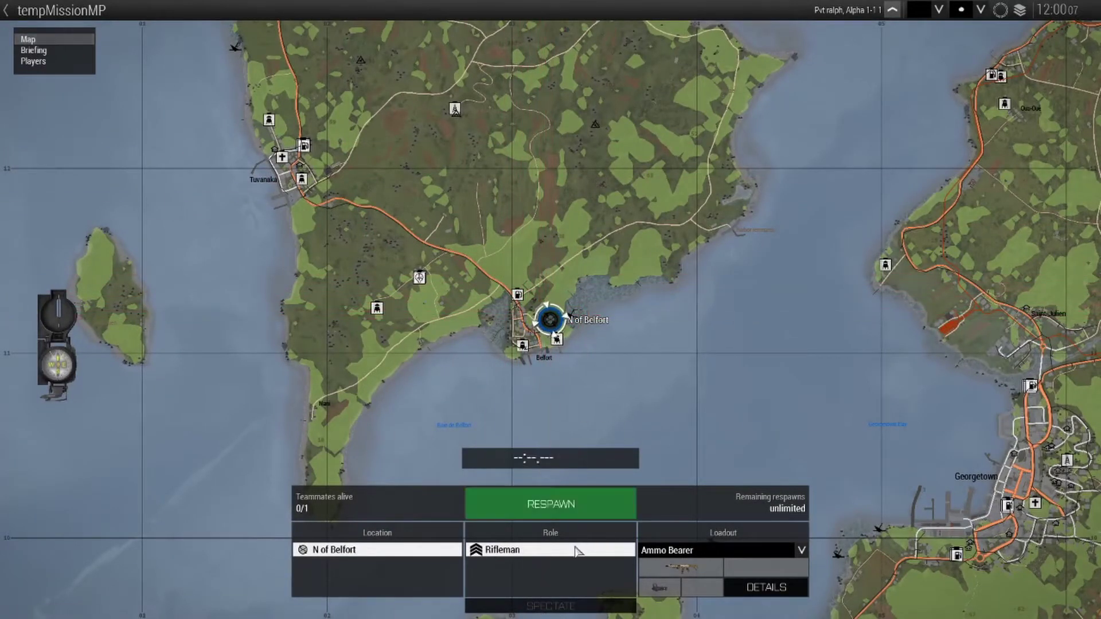
left_click(571, 507)
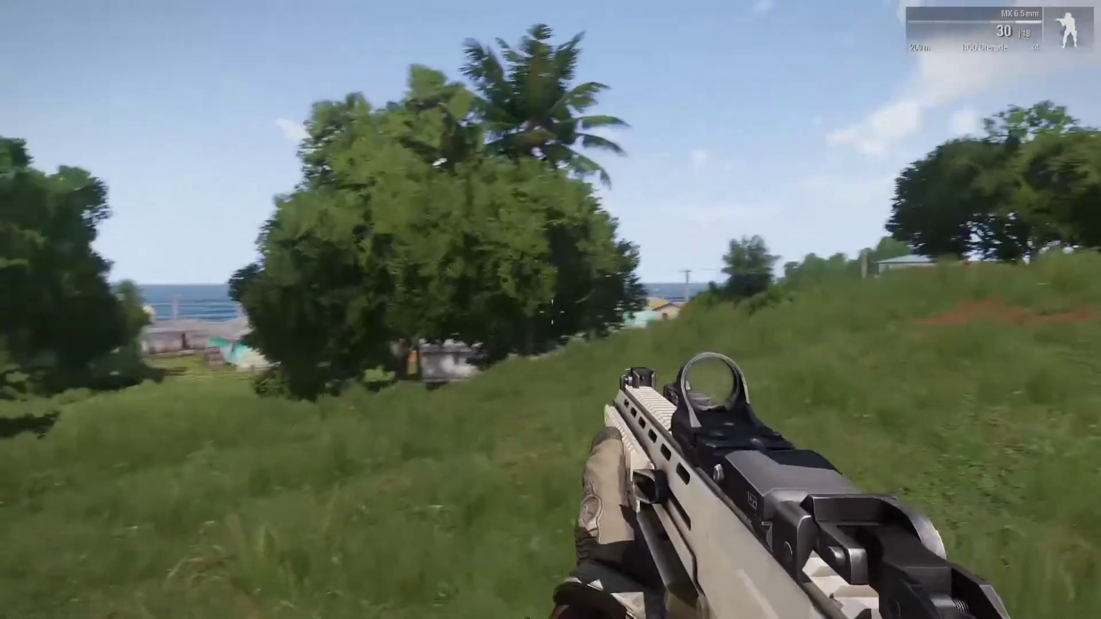
Step: Switch to third-person view, then bring up the Zeus interface with Y
key("KP_Enter")
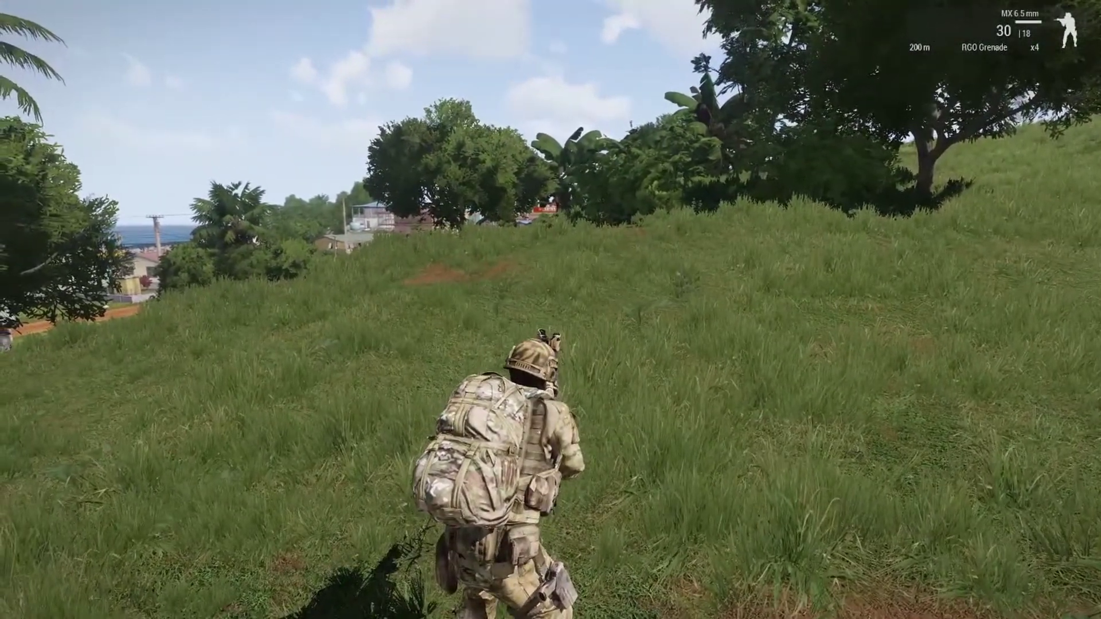
key("y")
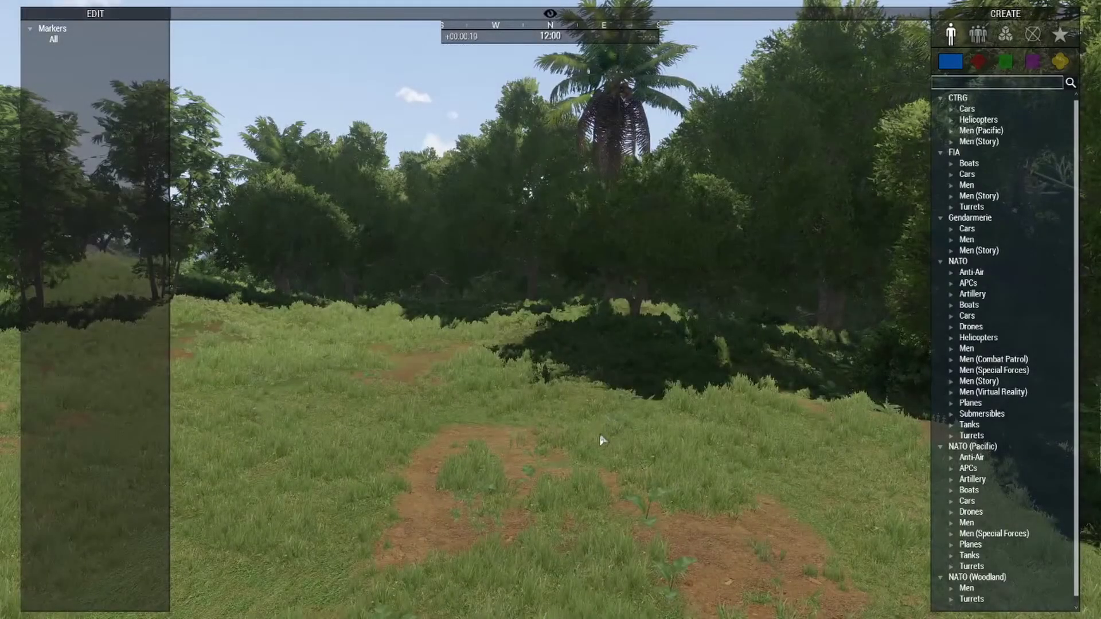
scroll(604, 436, "down", 5)
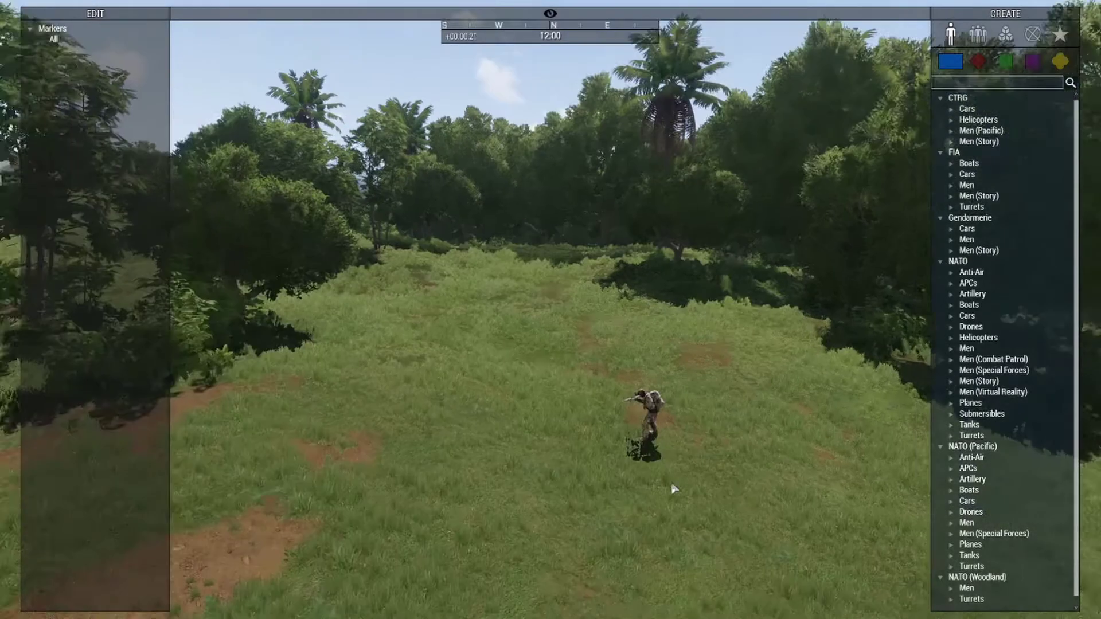
right_click_drag(673, 488, 730, 457)
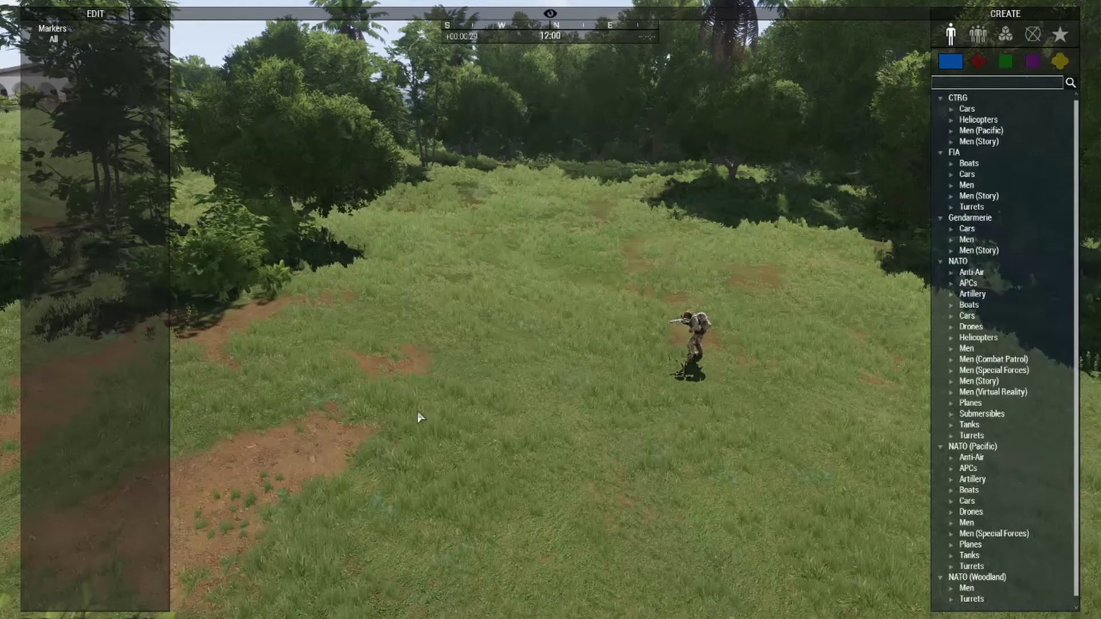
right_click_drag(706, 470, 497, 410)
key("s")
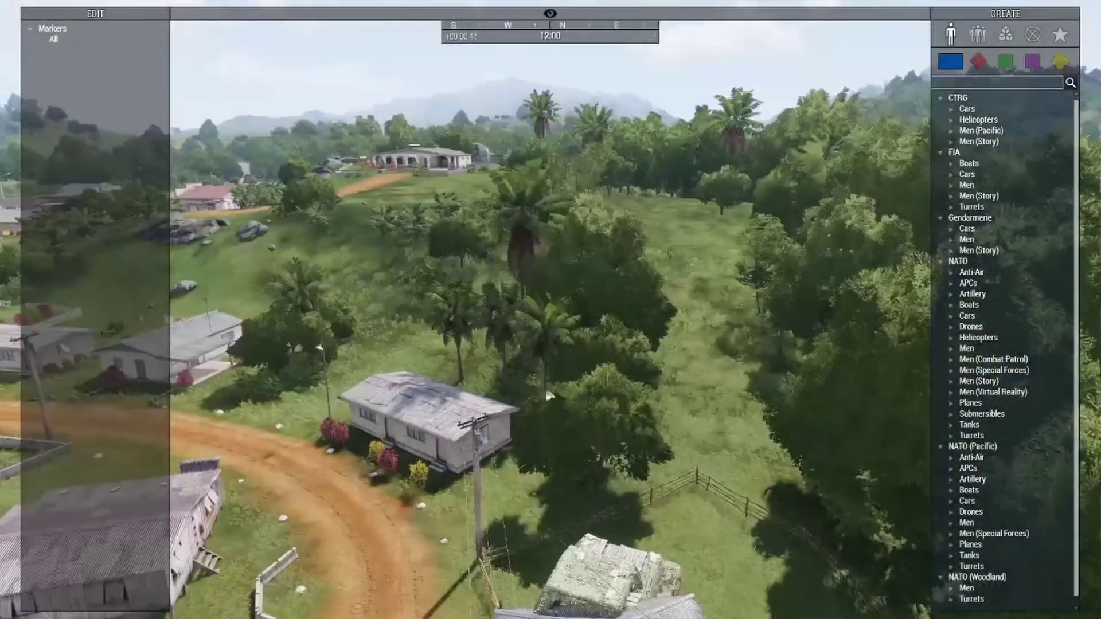
key("w")
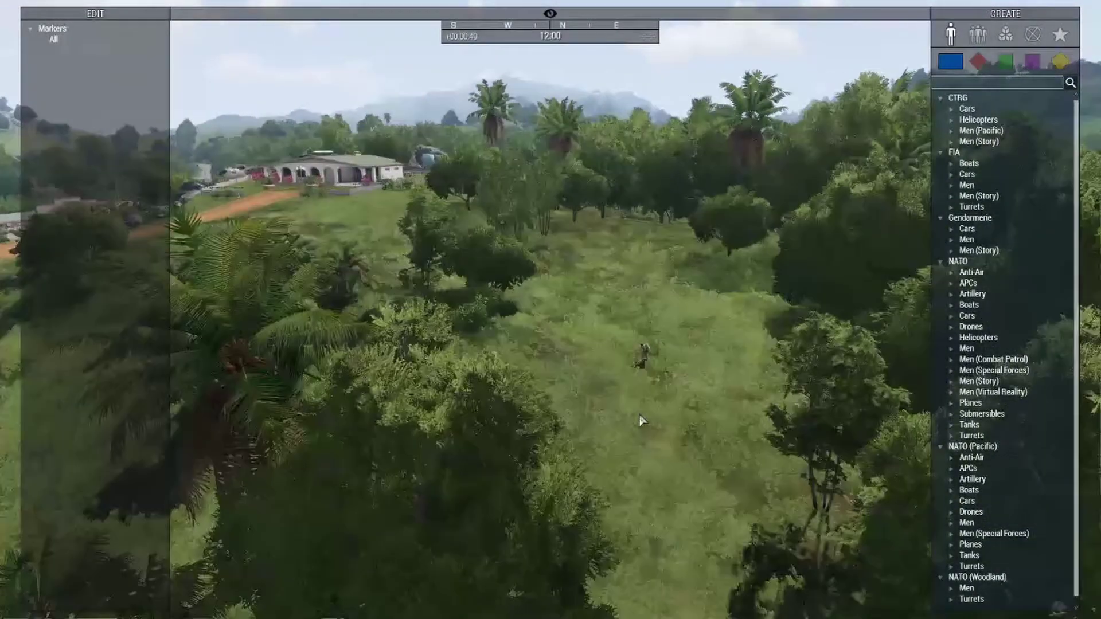
key("s")
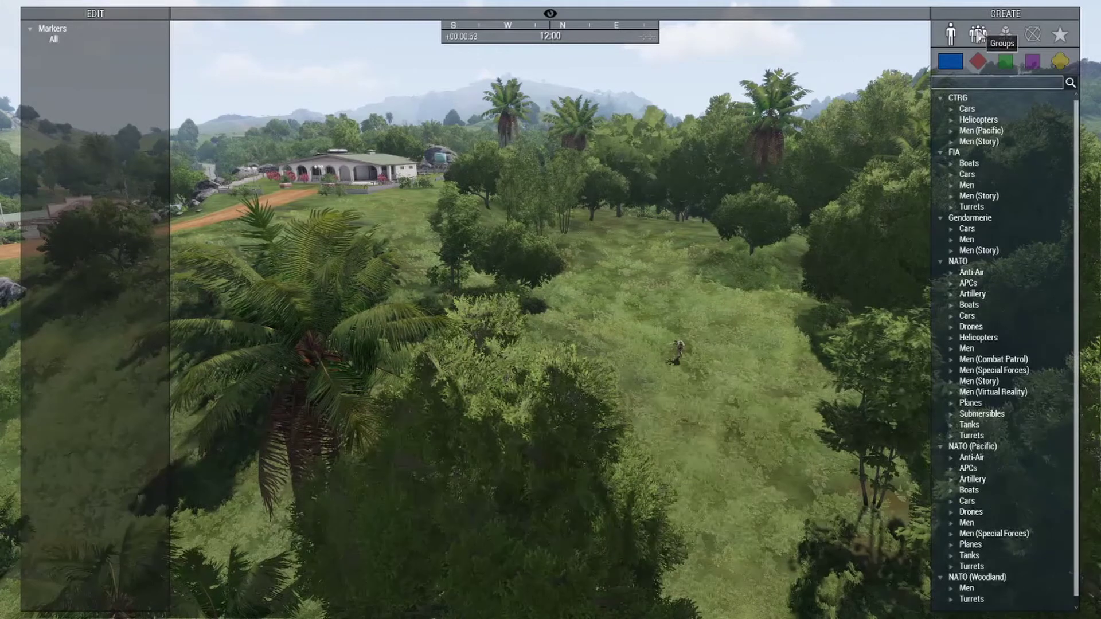
Step: Place a BLUFOR CTRG Infantry Rifle Squad on the grass below the white house
left_click(992, 41)
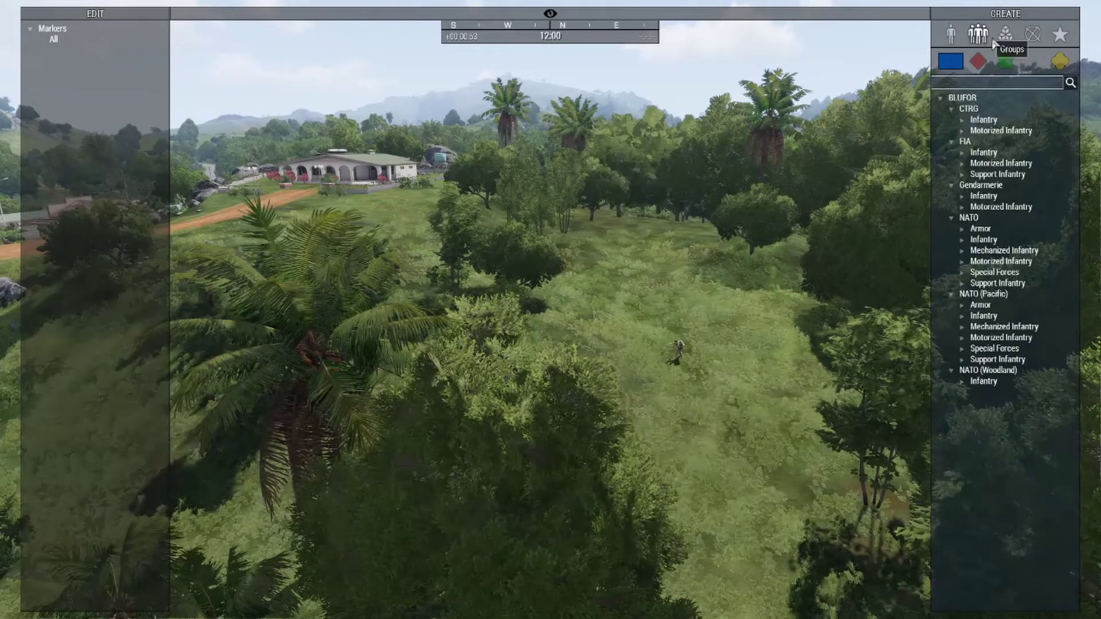
left_click(963, 120)
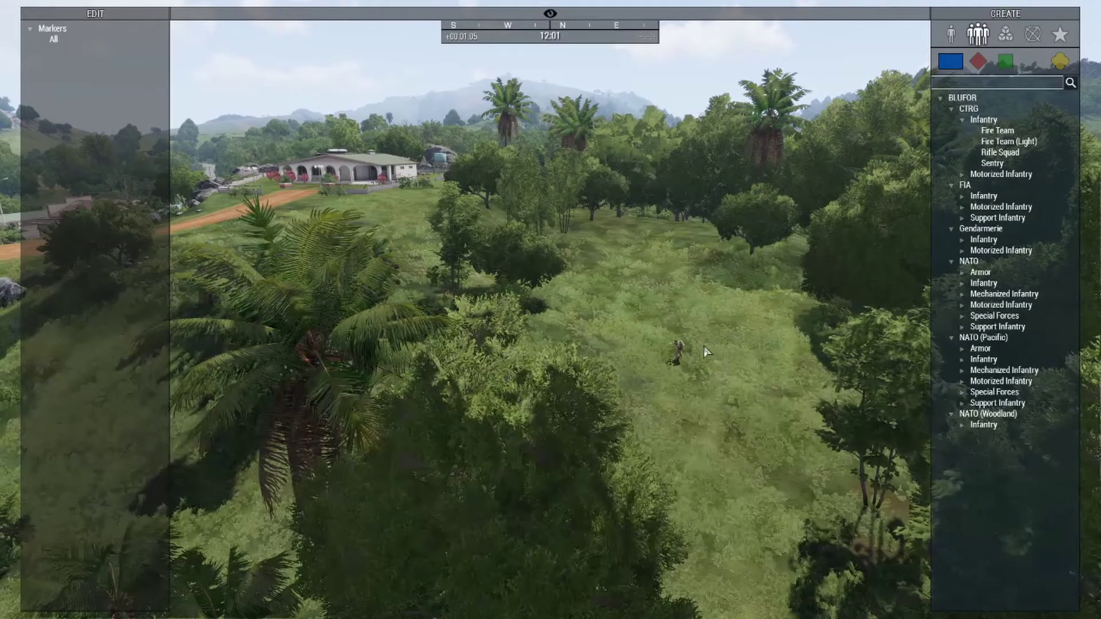
right_click_drag(736, 304, 682, 310)
key("w")
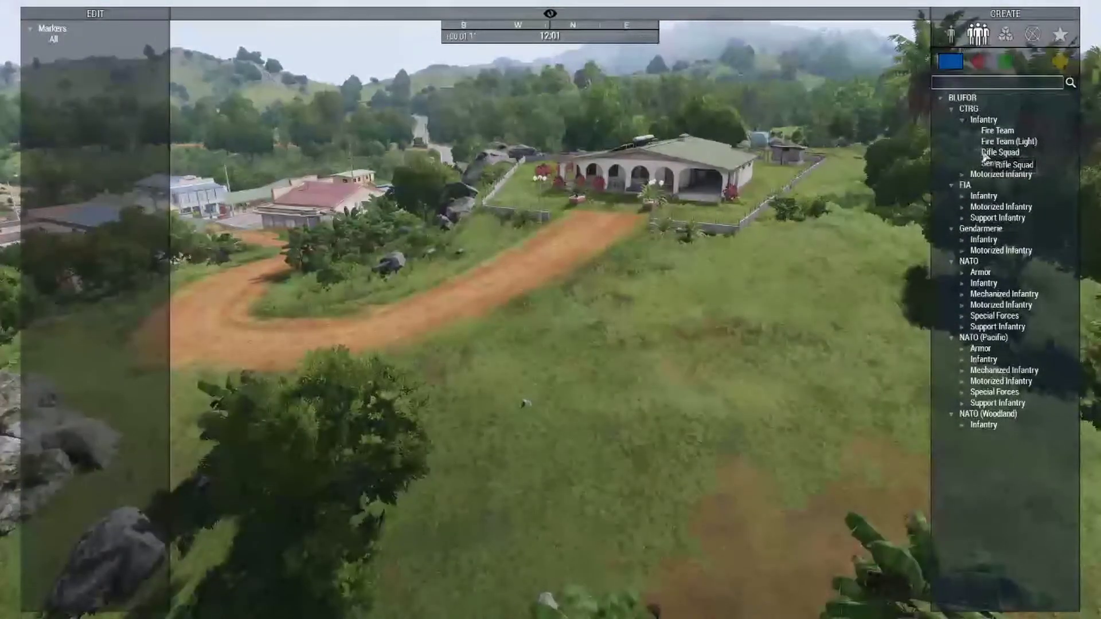
left_click(998, 152)
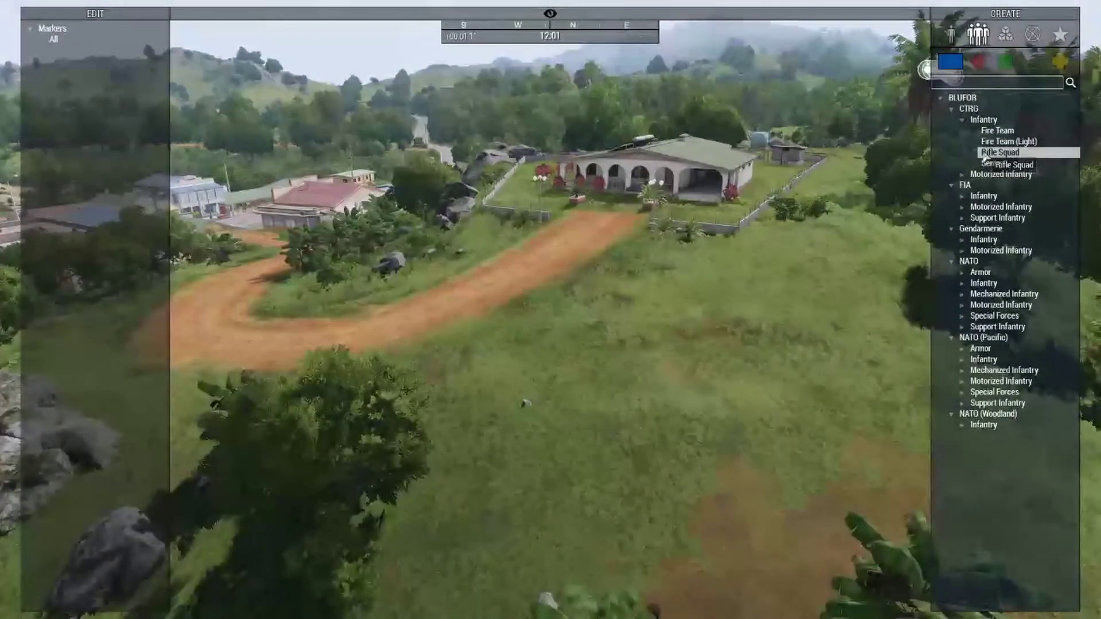
left_click(533, 307)
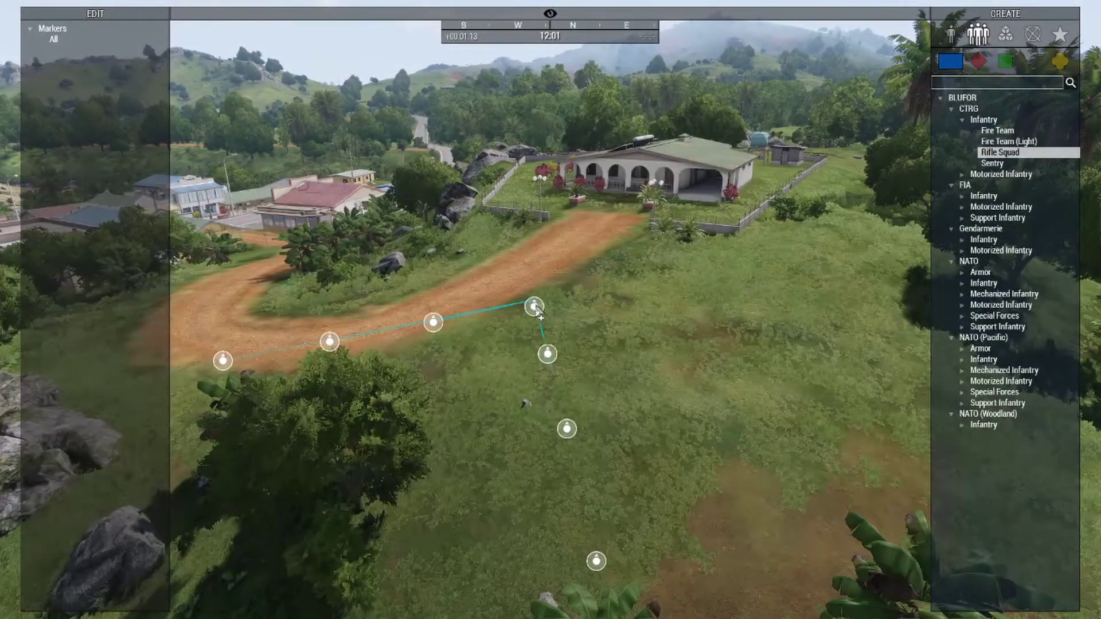
Step: Bring the camera down to inspect the new Alpha 1-2 squad and deselect it
right_click_drag(714, 298, 602, 303)
key("s")
key("a")
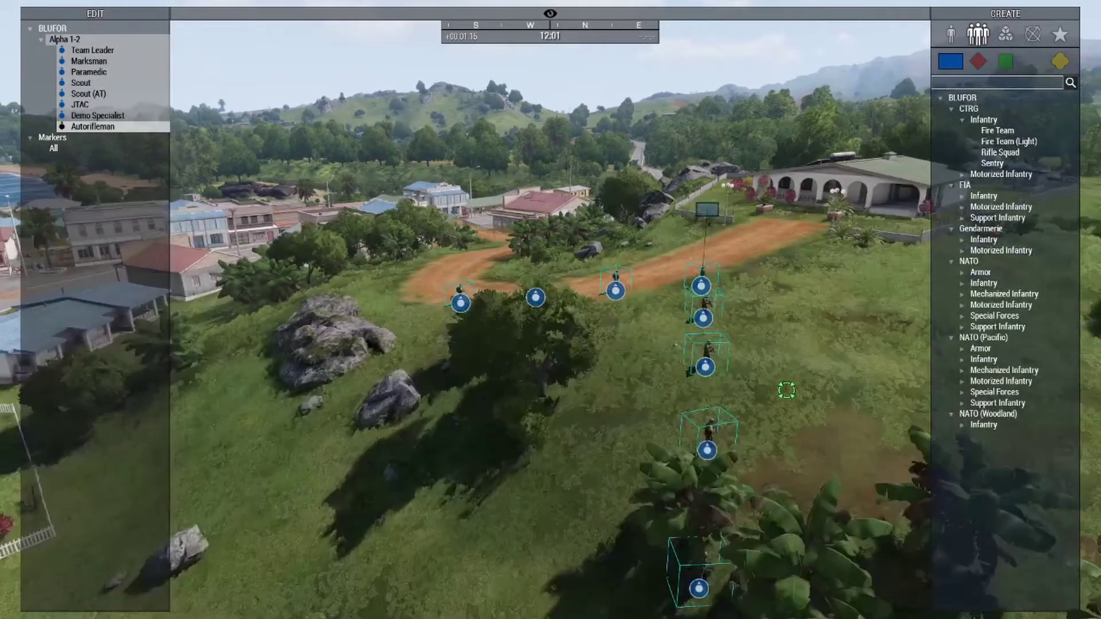
key("w")
right_click_drag(598, 148, 555, 314)
left_click(665, 245)
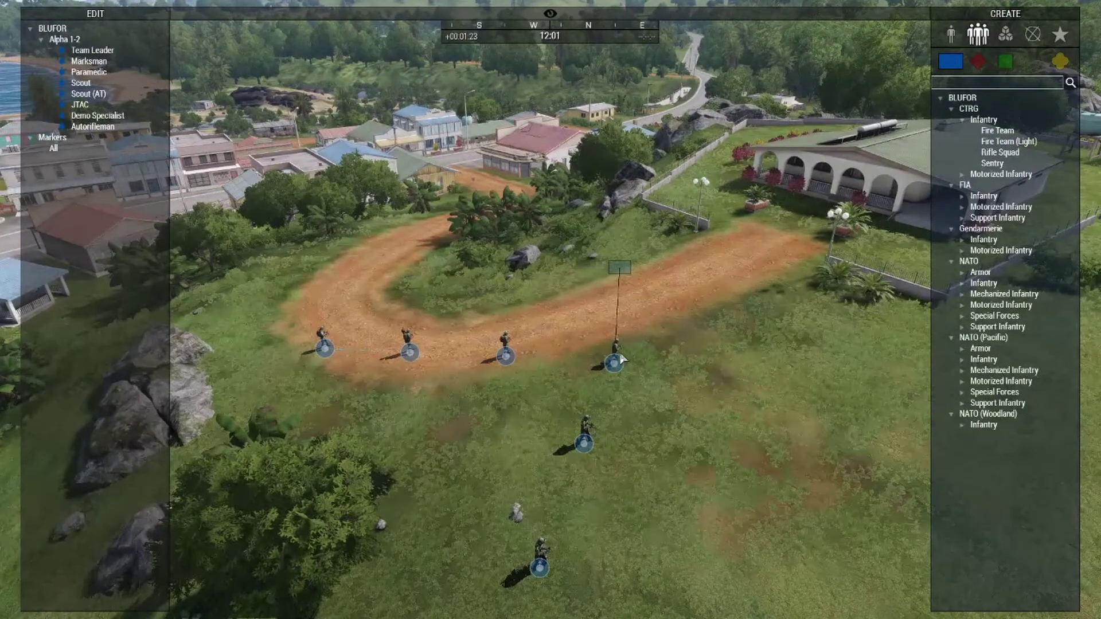
Step: Select the Remote Control module from the Zeus modules category
left_click(999, 45)
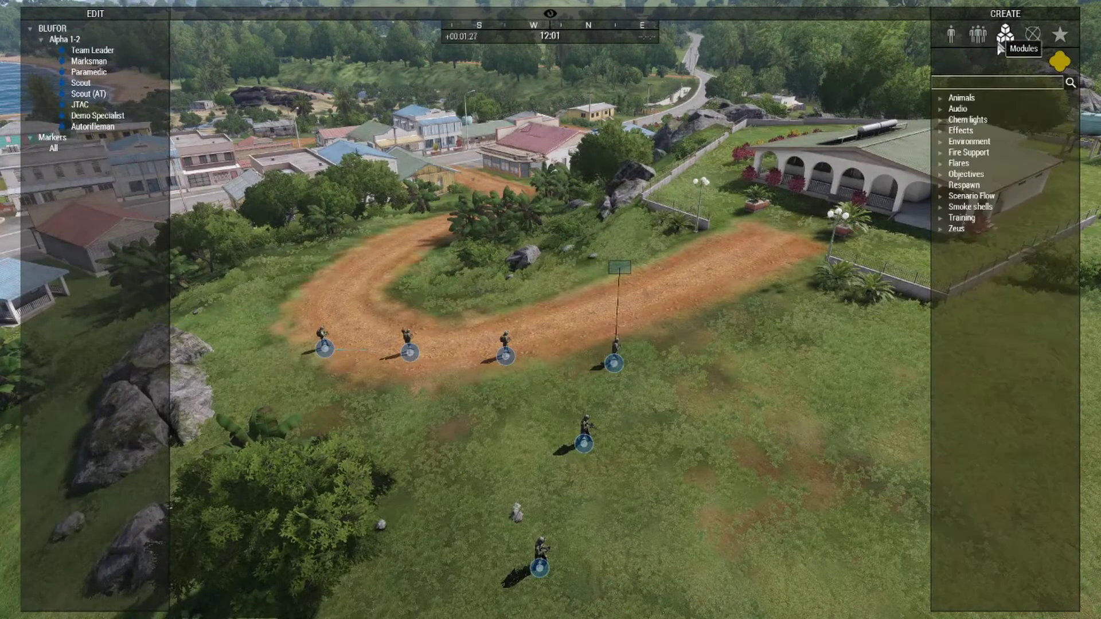
left_click(941, 230)
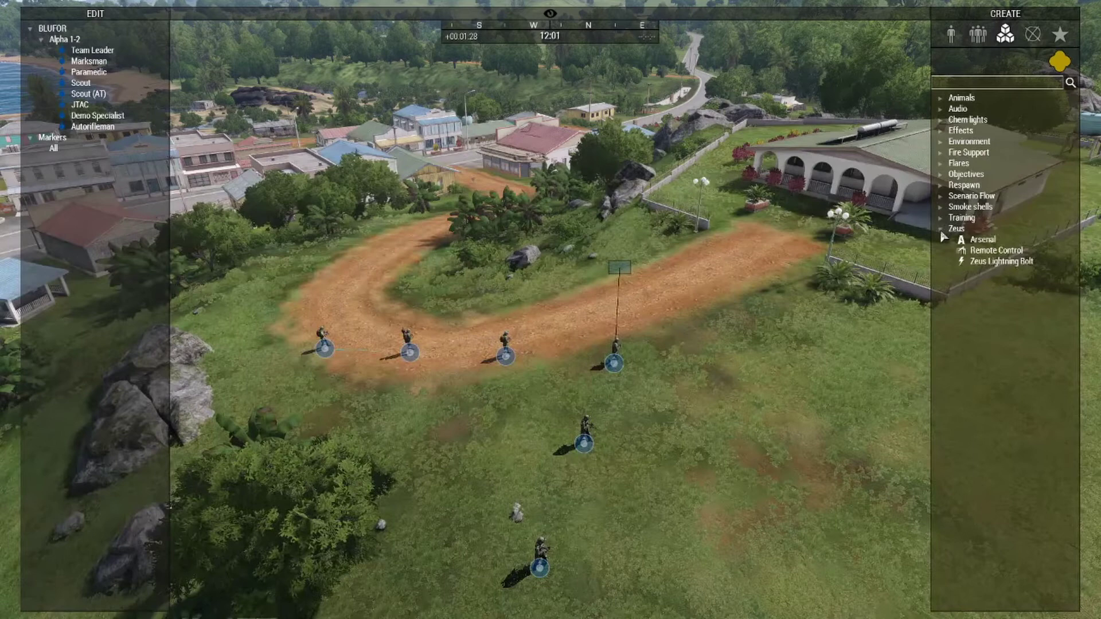
left_click(963, 252)
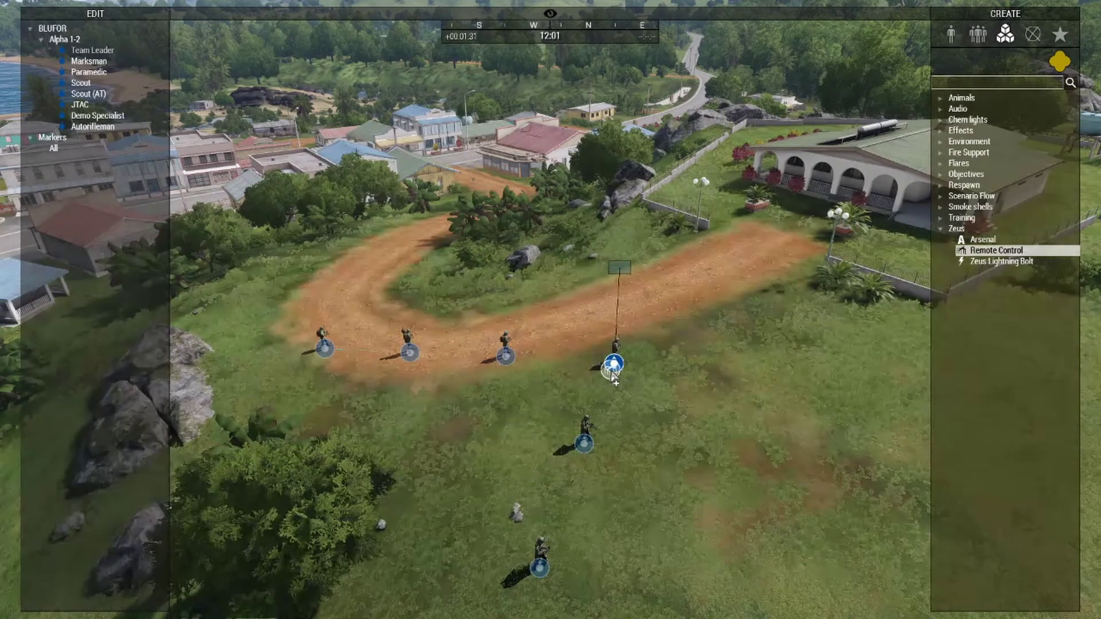